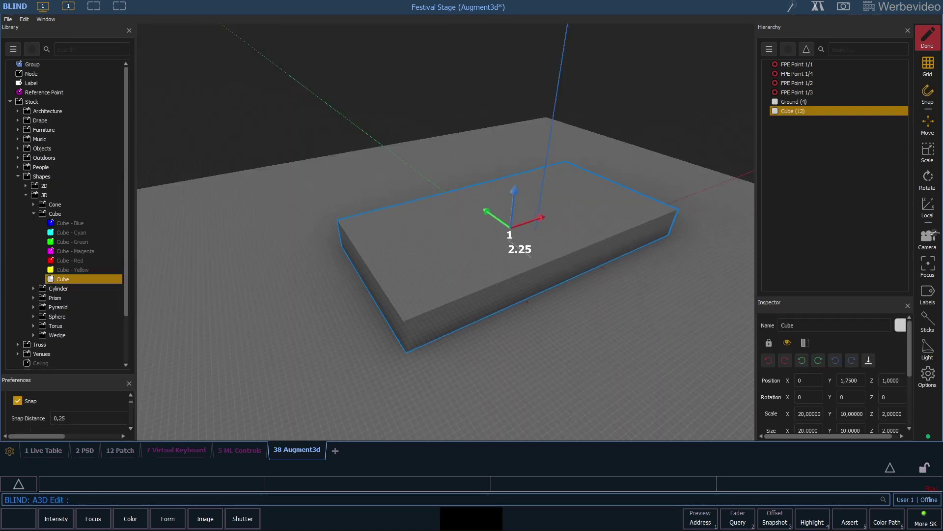
Move the cube 4 units along the Y axis.
drag(532, 242, 494, 220)
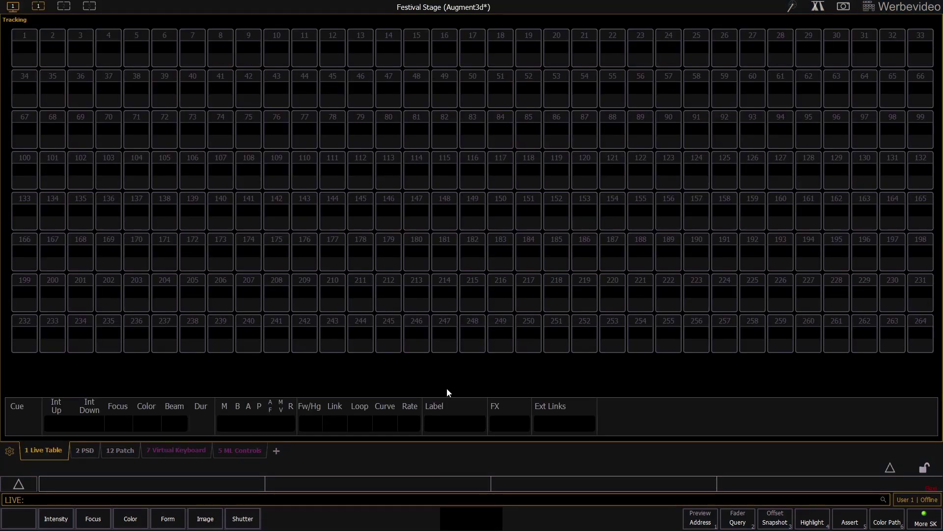
Open Augment3d [Tab 38] from the Displays picker and switch it to Edit mode.
click(276, 451)
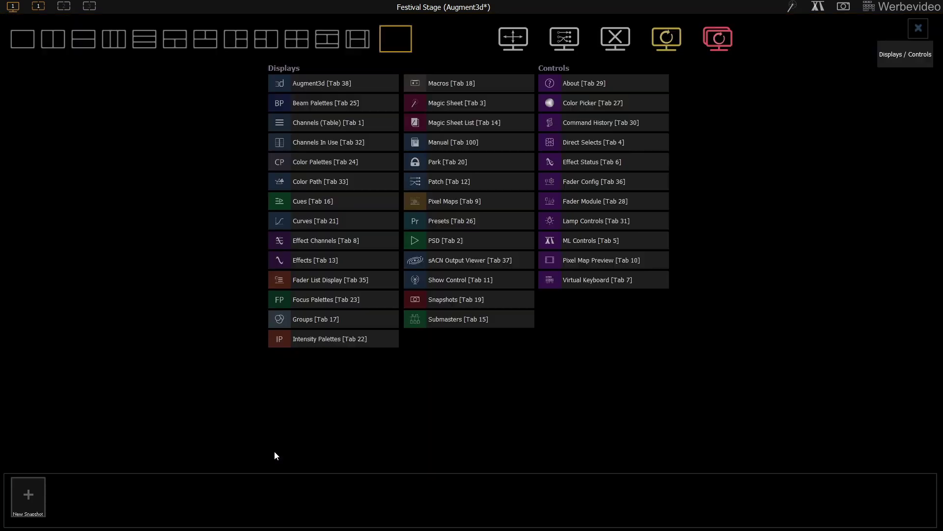
click(326, 85)
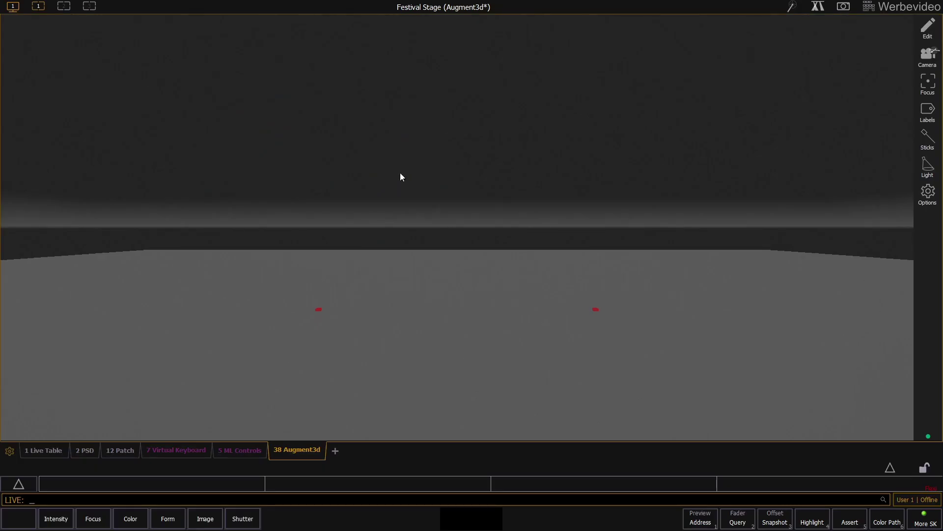
click(929, 28)
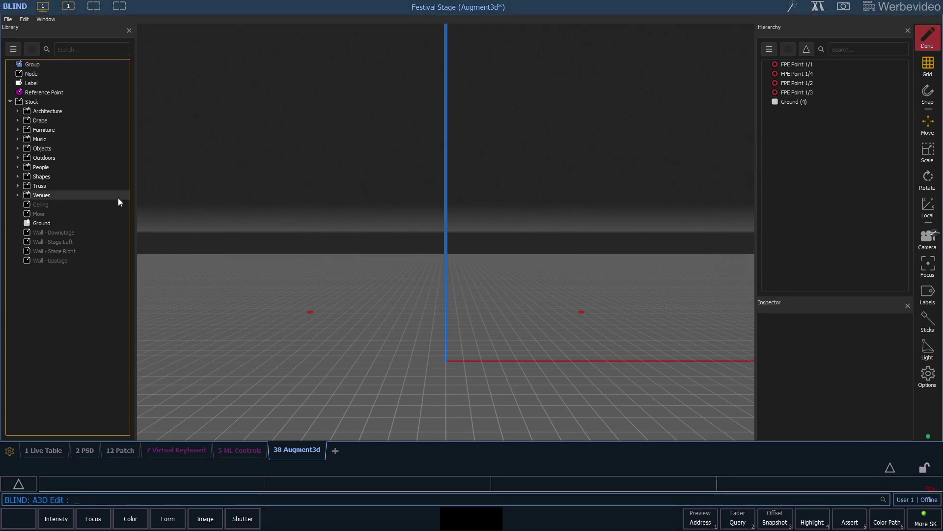
Expand Library Shapes > 3D > Cube and drag a plain cube into the viewport.
click(18, 176)
click(26, 195)
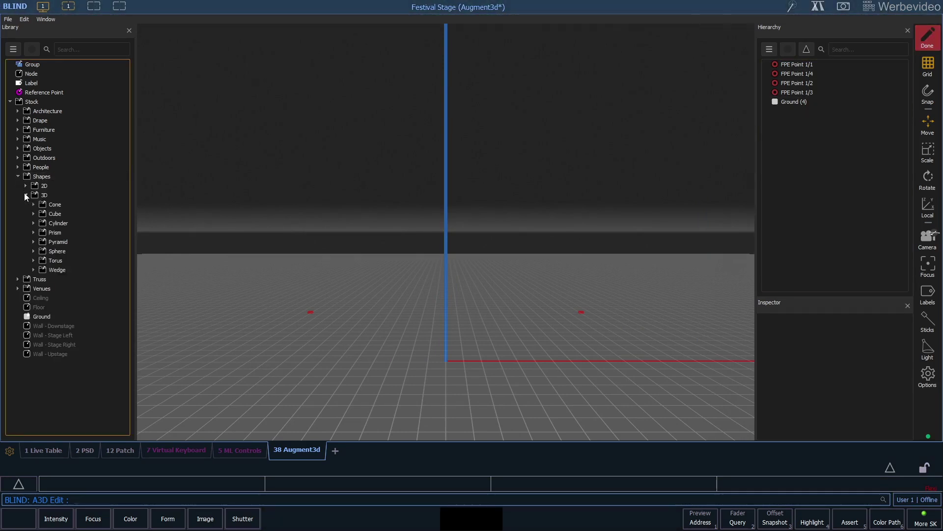
click(33, 214)
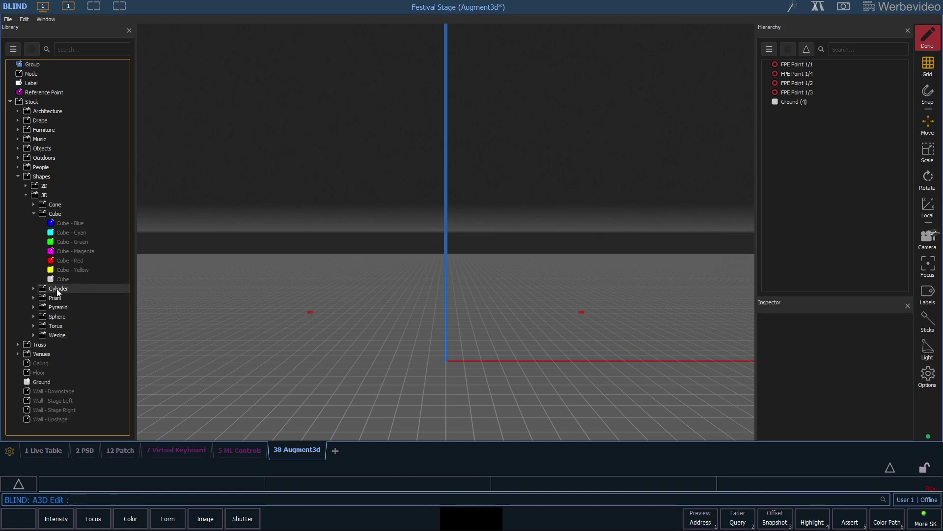
drag(60, 280, 454, 239)
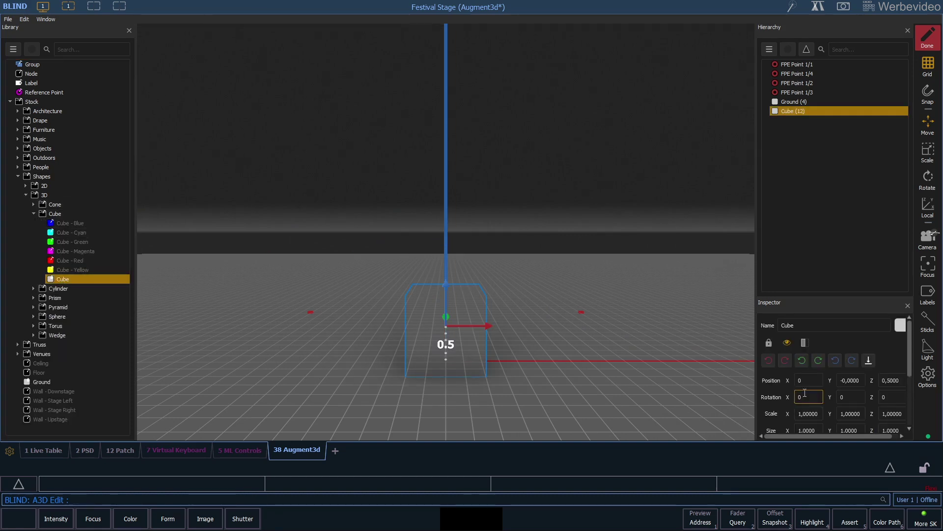
scroll(826, 362, down, 3)
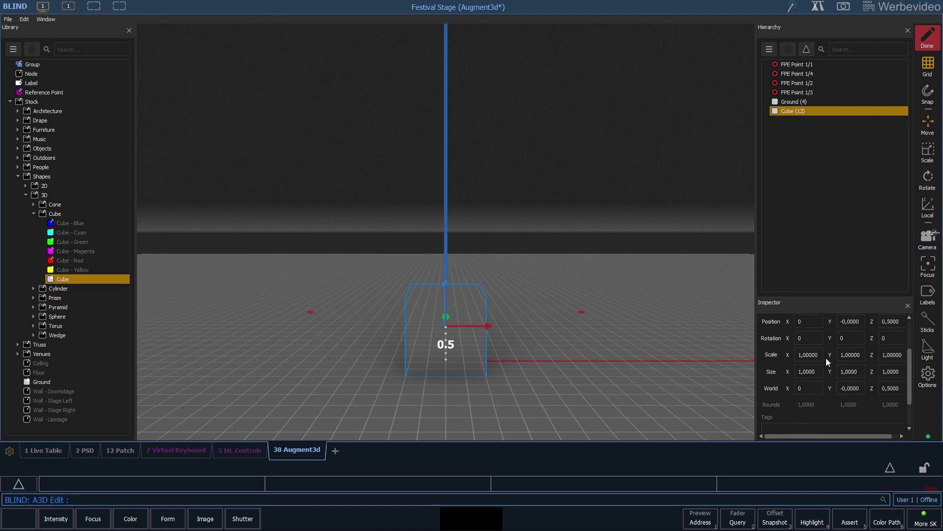
Resize the cube to X 20, Y 10, Z 2.
click(818, 371)
double_click(819, 371)
text(20)
key(Return)
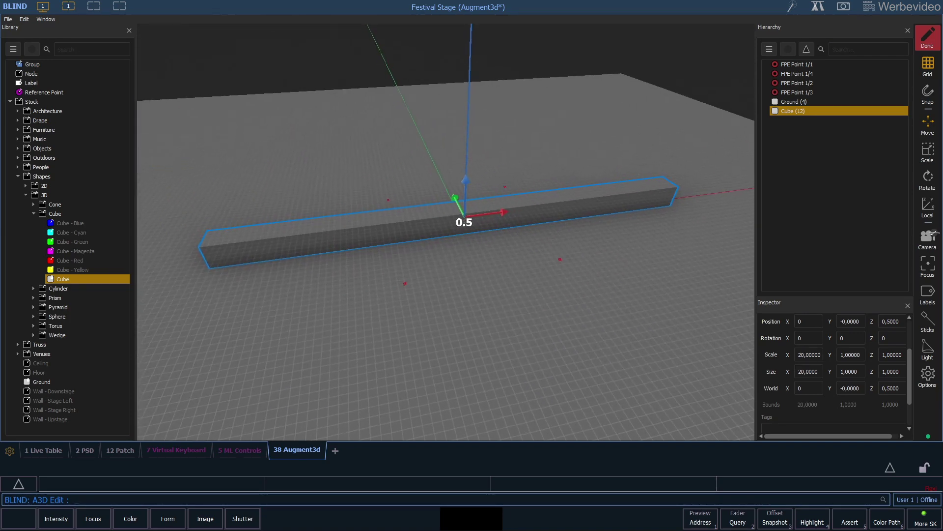
key(Tab)
text(10)
key(Return)
key(Tab)
text(2)
key(Return)
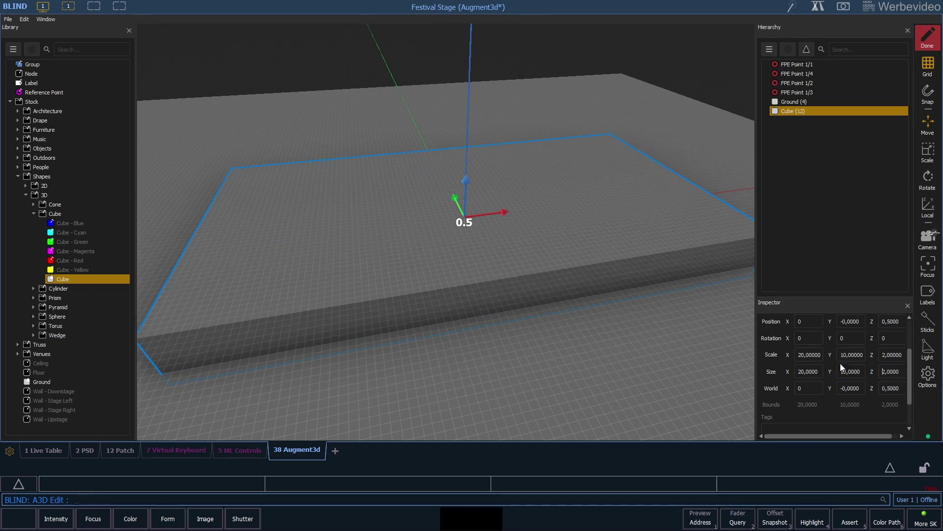
Turn on Snap in Preferences.
right_drag(360, 136, 360, 170)
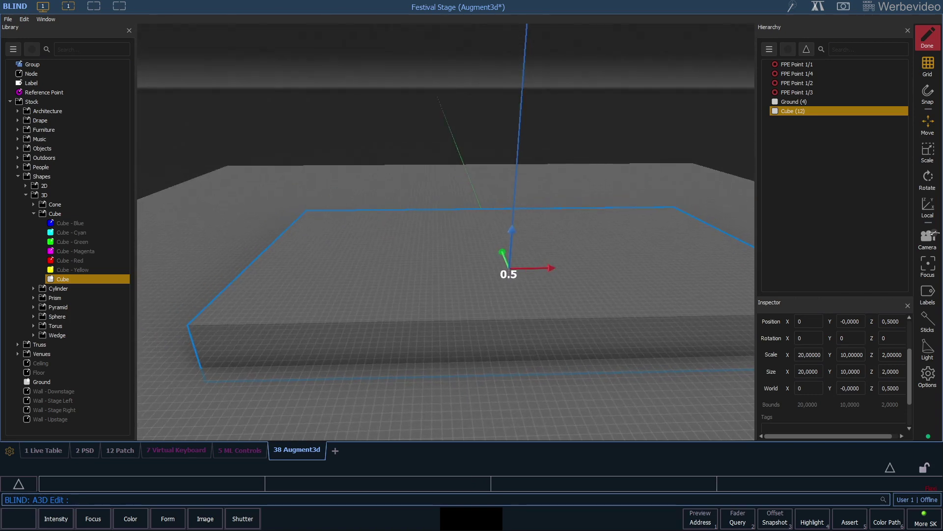
drag(511, 230, 511, 224)
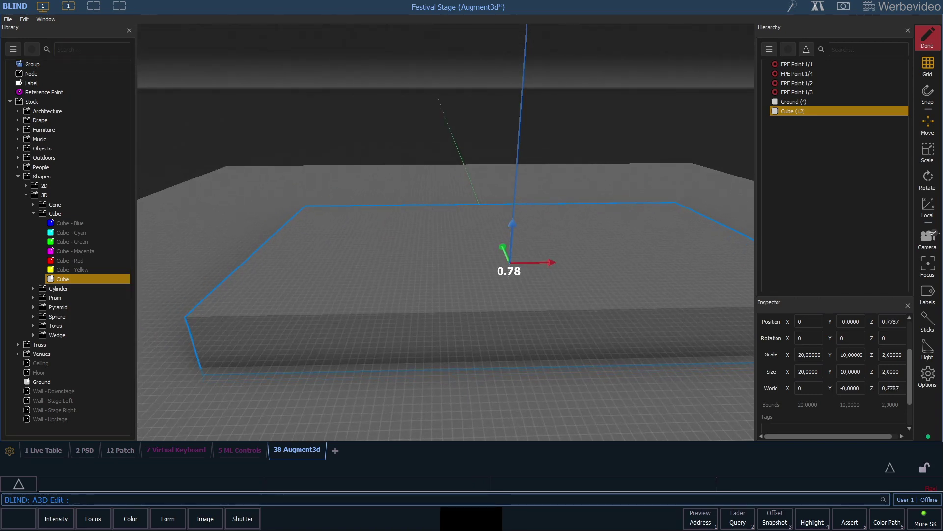
click(60, 62)
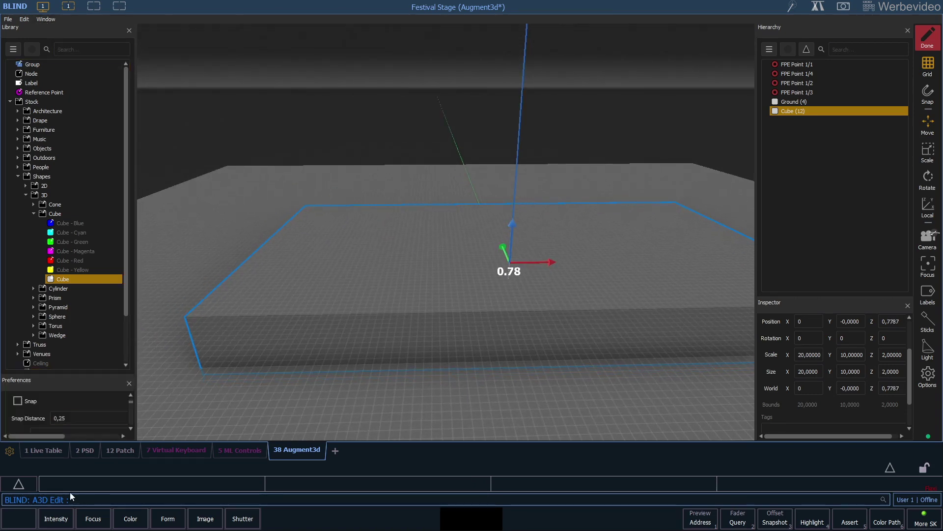
click(17, 402)
Snap the stage slab up to Position Z 1, then deselect it.
drag(514, 222, 514, 217)
click(442, 148)
drag(442, 147, 368, 184)
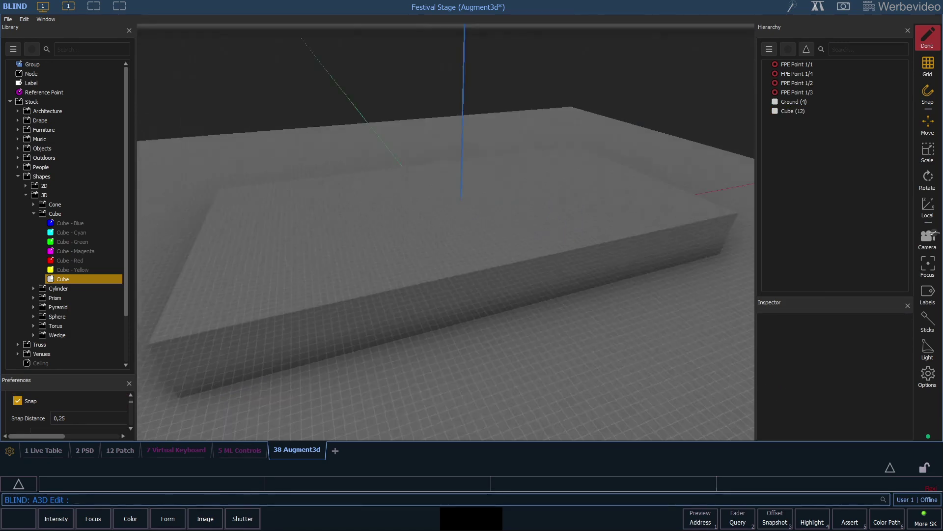
scroll(446, 232, down, 3)
click(530, 249)
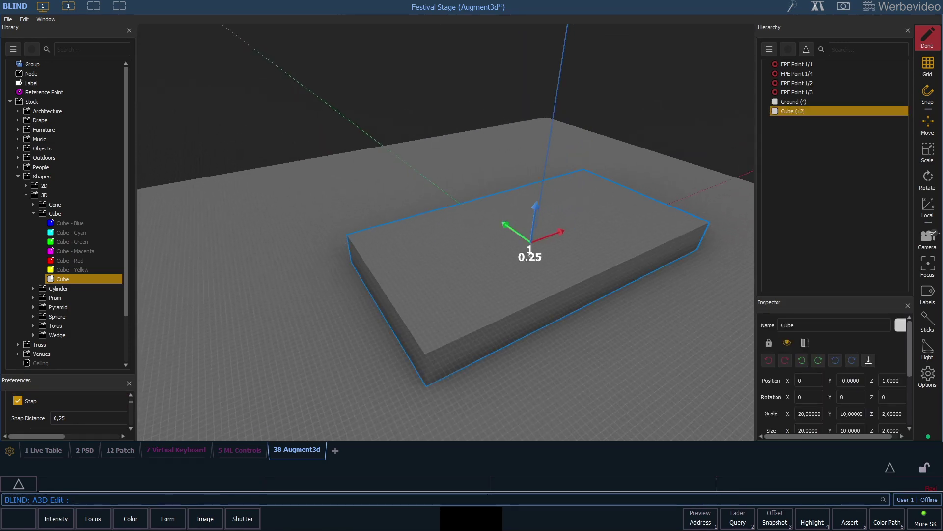
mouse_move(531, 248)
mouse_down()
mouse_move(531, 258)
mouse_move(507, 239)
mouse_up()
key(Escape)
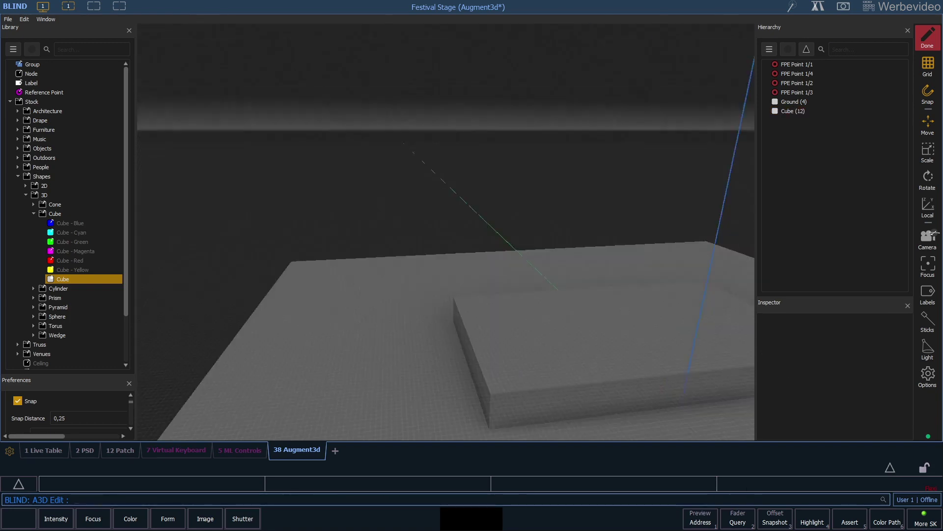
scroll(446, 232, up, 3)
scroll(446, 233, up, 2)
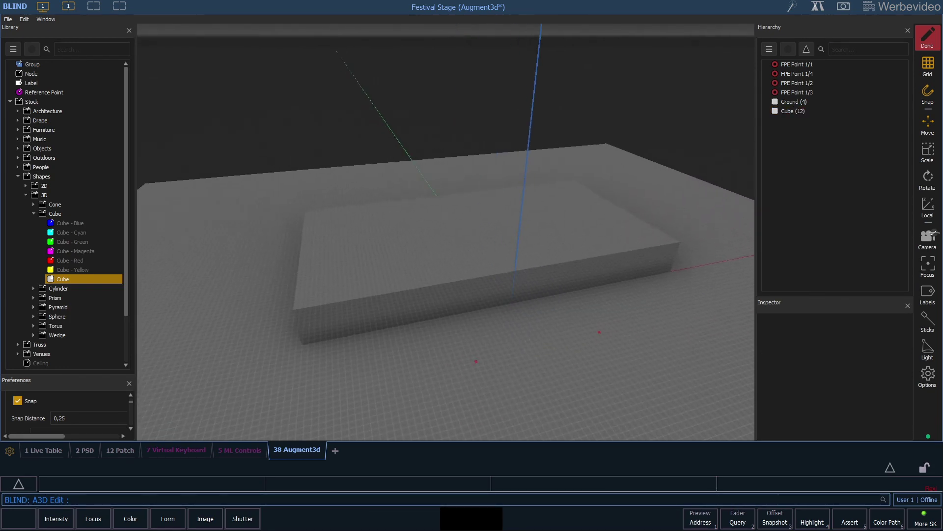
scroll(66, 250, down, 2)
Add a Truss Square at X -10 and rotate it -90 degrees around Y.
click(18, 289)
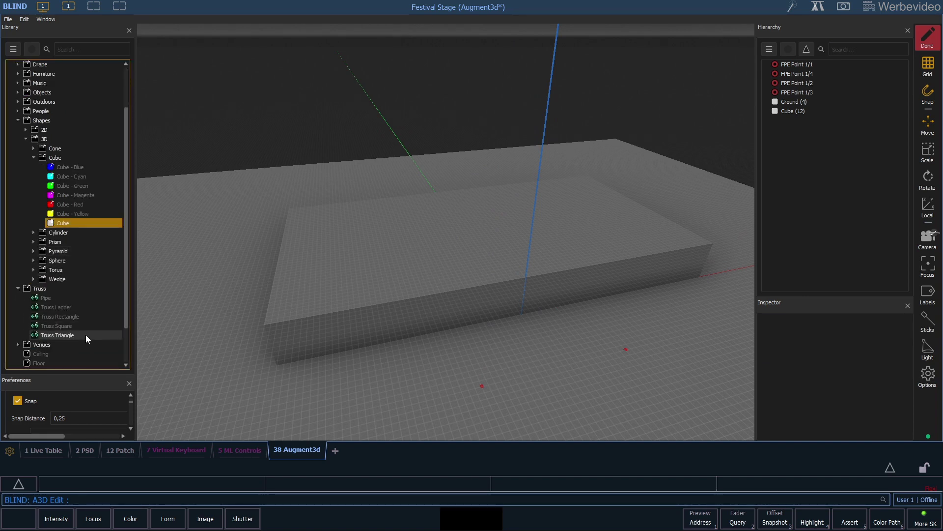
click(79, 327)
drag(83, 330, 439, 362)
drag(553, 308, 320, 358)
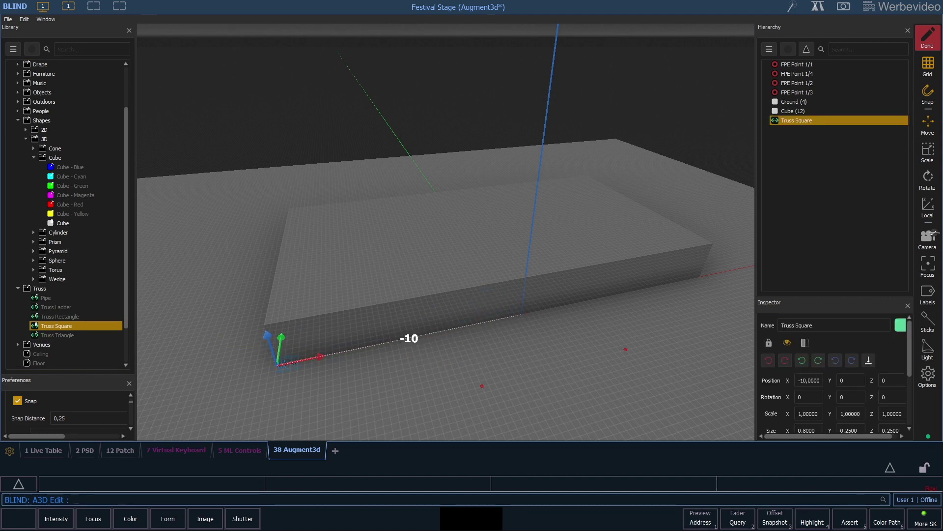
right_drag(320, 358, 516, 310)
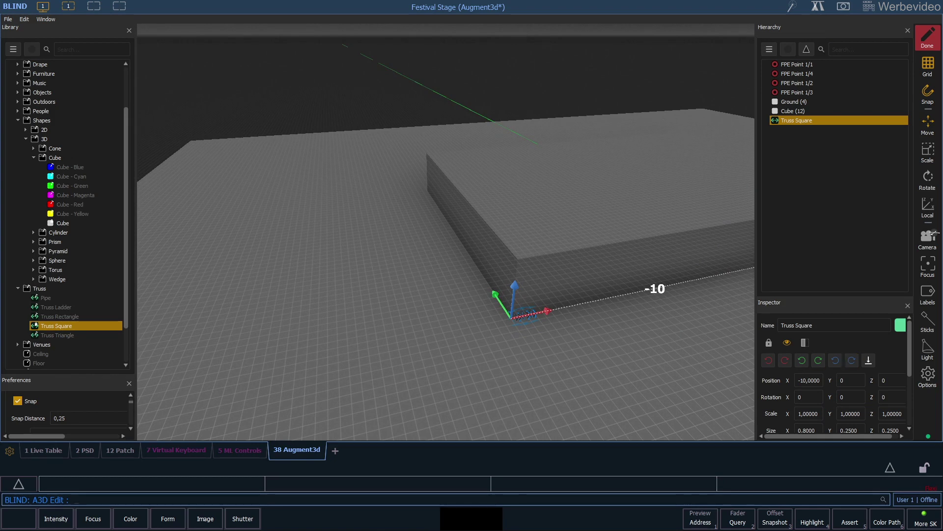
click(802, 360)
click(819, 362)
click(818, 361)
scroll(818, 422, down, 1)
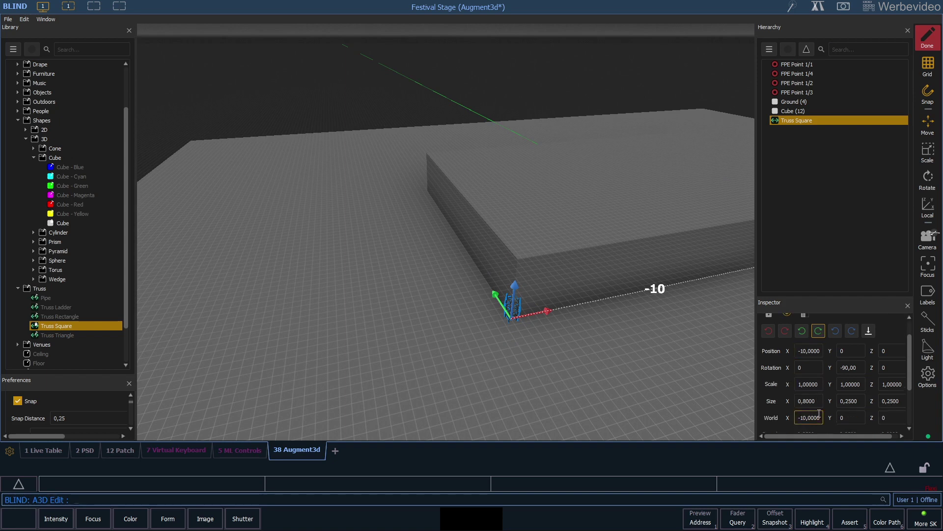
Set the tower length to 10, try 11, then restore it to 10.
double_click(806, 401)
drag(804, 399, 798, 398)
text(10)
key(Return)
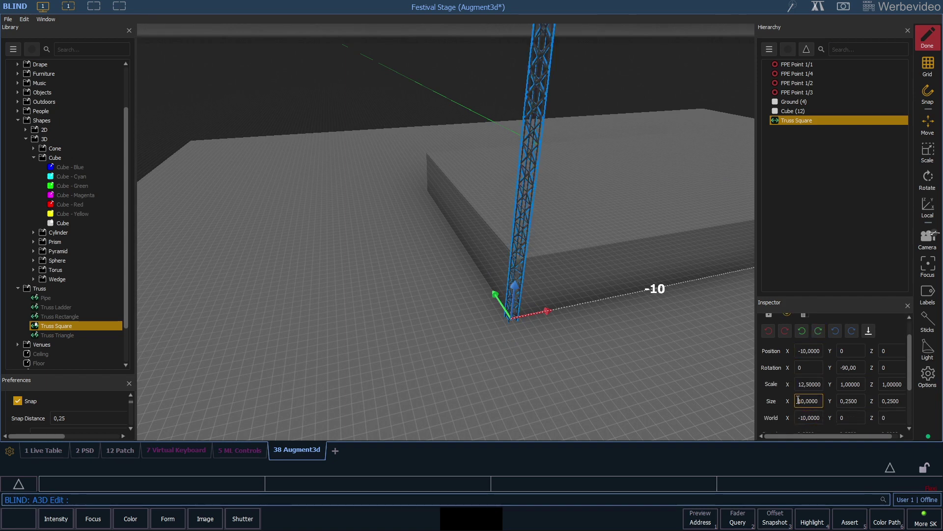
click(389, 73)
middle_drag(443, 236, 413, 265)
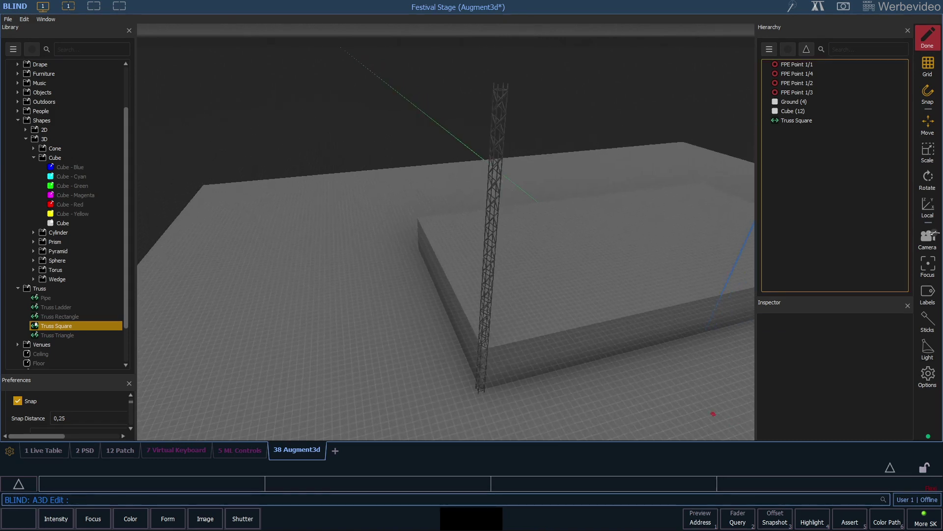
click(829, 121)
double_click(820, 429)
text(11)
key(Return)
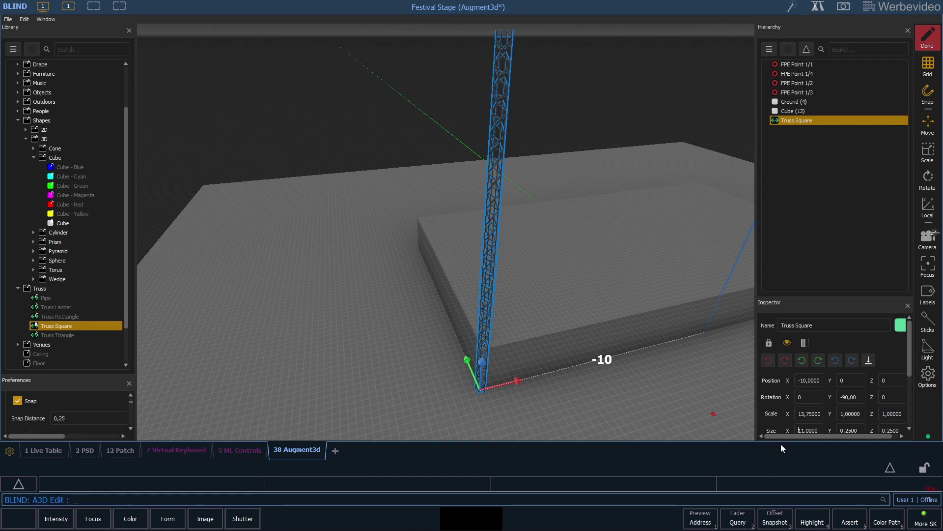
drag(820, 429, 786, 428)
text(10)
key(Return)
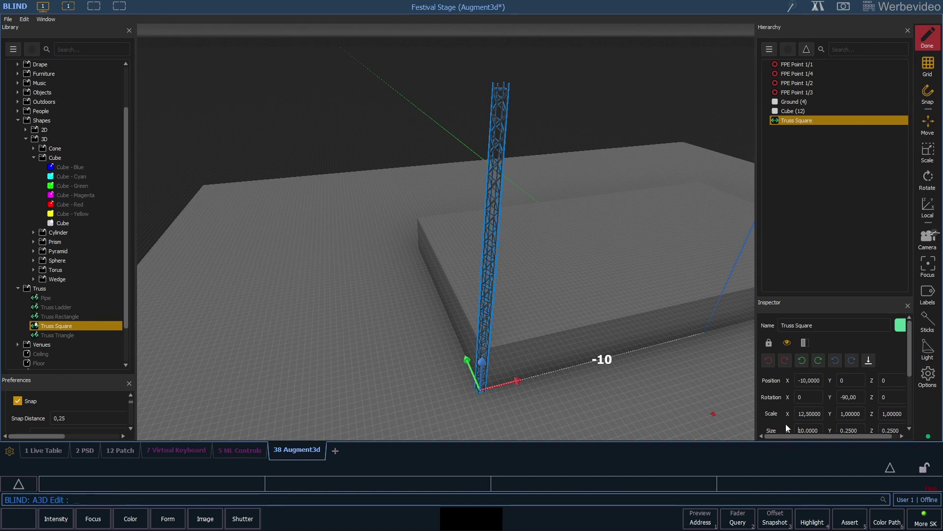
Duplicate the tower and move the copy to the back-left corner.
click(791, 153)
click(804, 122)
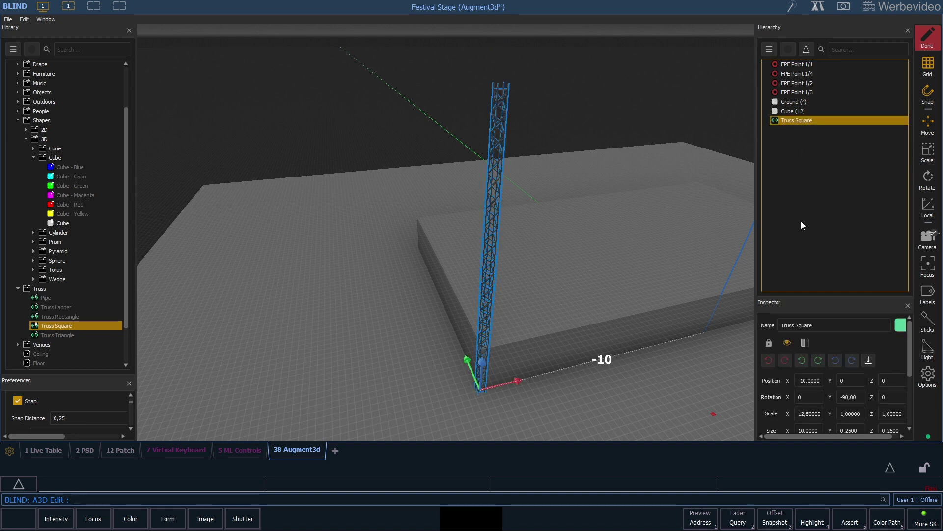
key(ctrl+d)
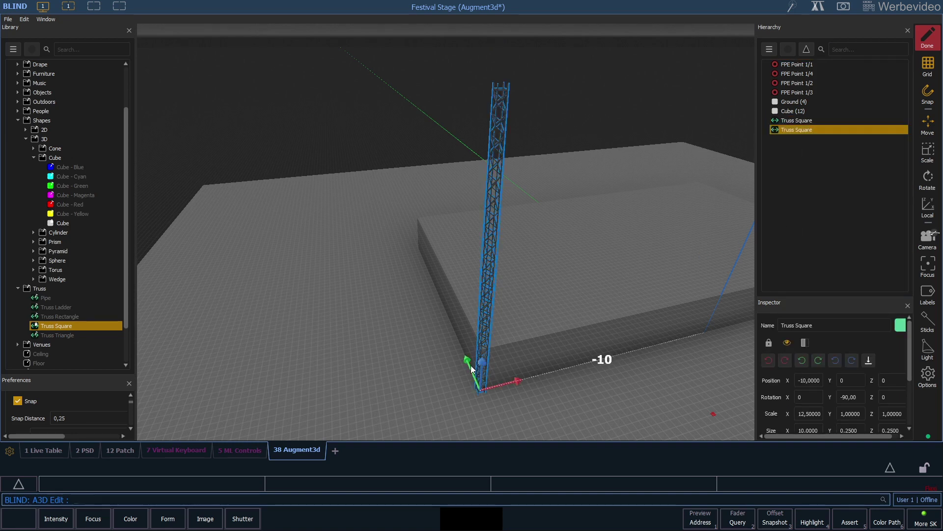
drag(469, 363, 412, 233)
Make two more tower copies and move one to the front-right corner.
click(332, 332)
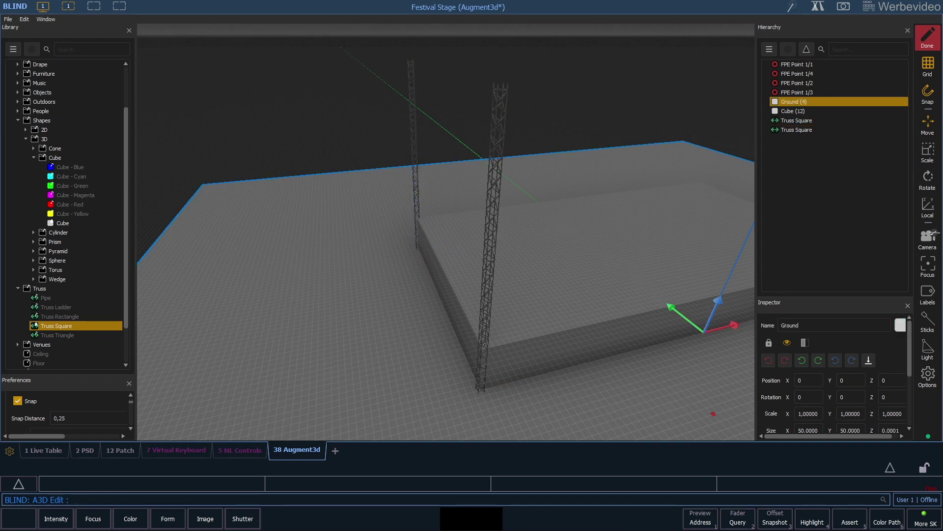
middle_drag(442, 295, 516, 281)
click(811, 120)
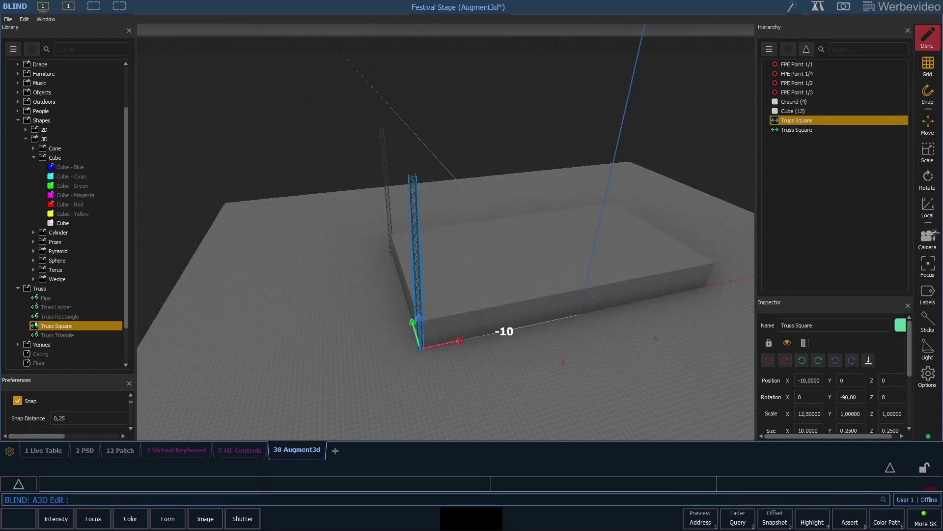
click(848, 184)
click(811, 120)
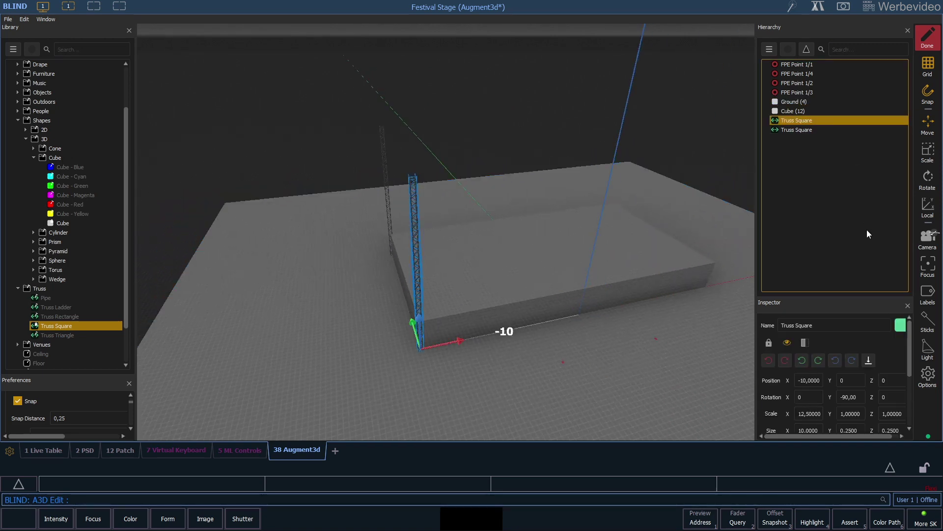
key(ctrl+d)
key(ctrl+d)
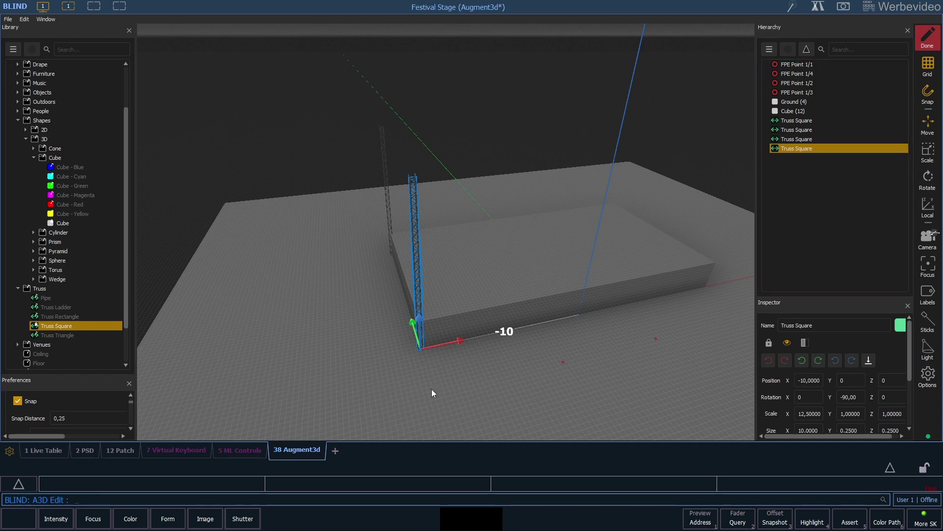
drag(464, 335, 737, 280)
Move the other copy to the back-right corner and add another Truss Square.
click(796, 139)
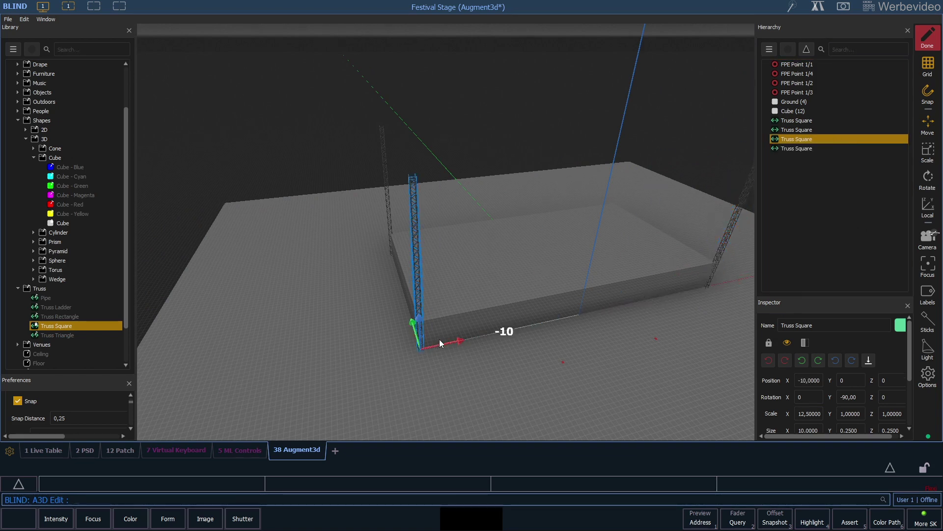
drag(451, 341, 729, 282)
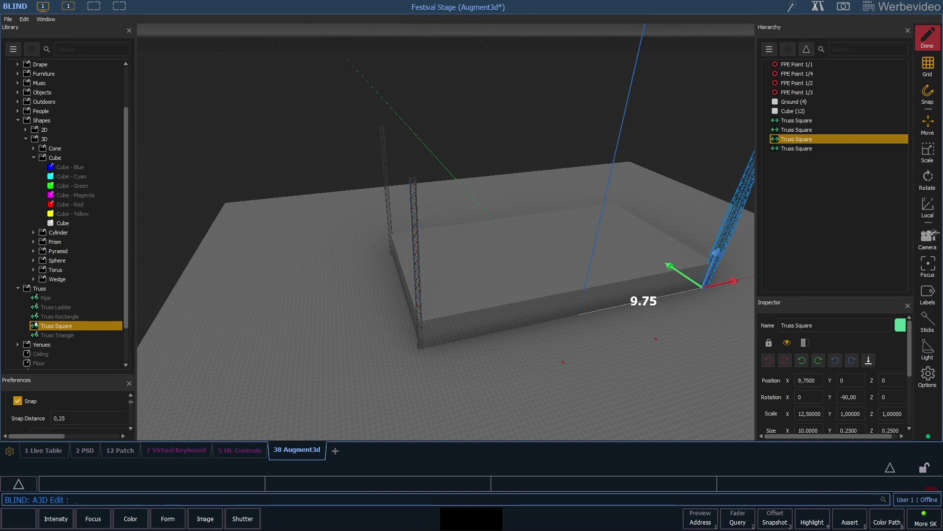
mouse_move(675, 269)
mouse_down()
mouse_move(586, 210)
mouse_move(630, 219)
mouse_up()
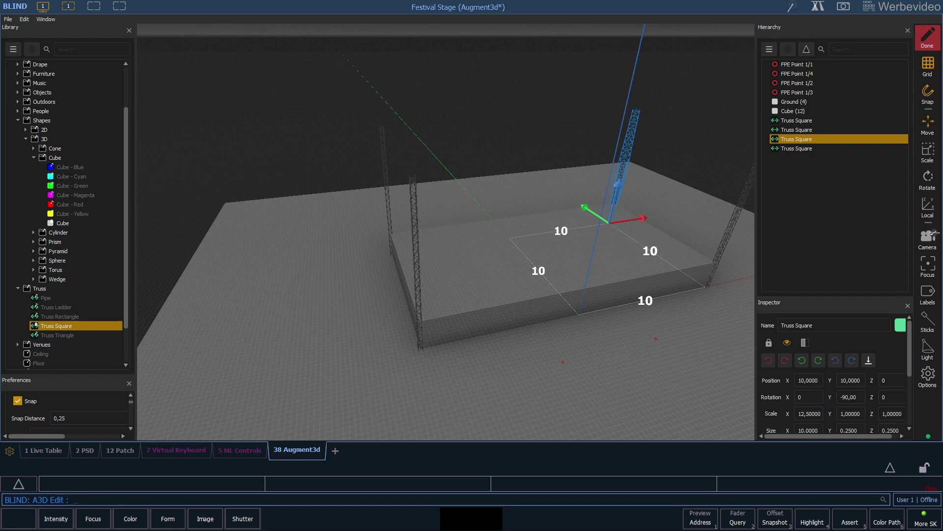
drag(443, 354, 310, 347)
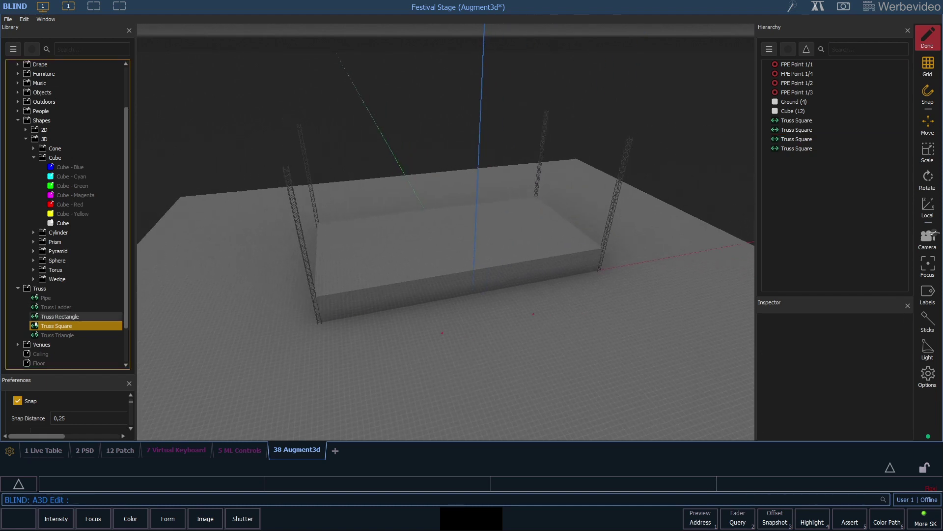
mouse_move(56, 326)
mouse_down()
mouse_move(515, 313)
mouse_move(347, 315)
mouse_up()
scroll(446, 233, up, 5)
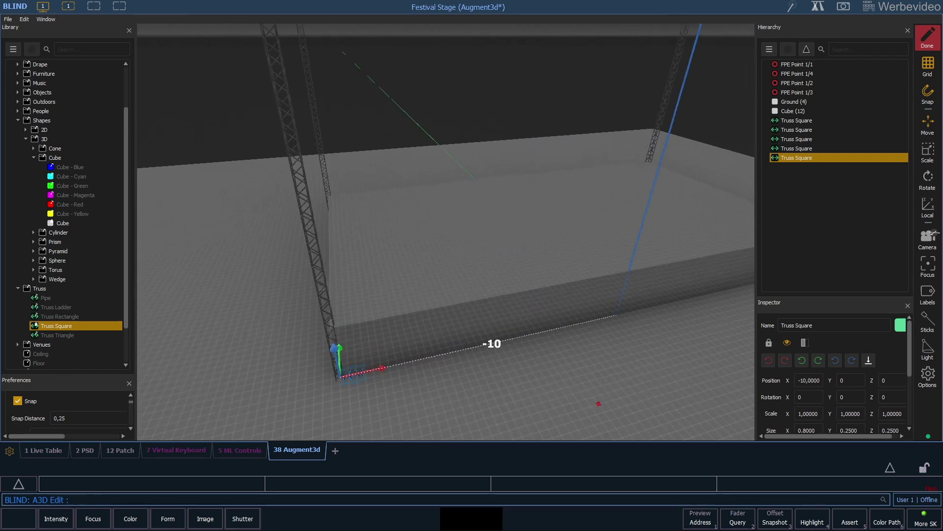
scroll(445, 231, down, 3)
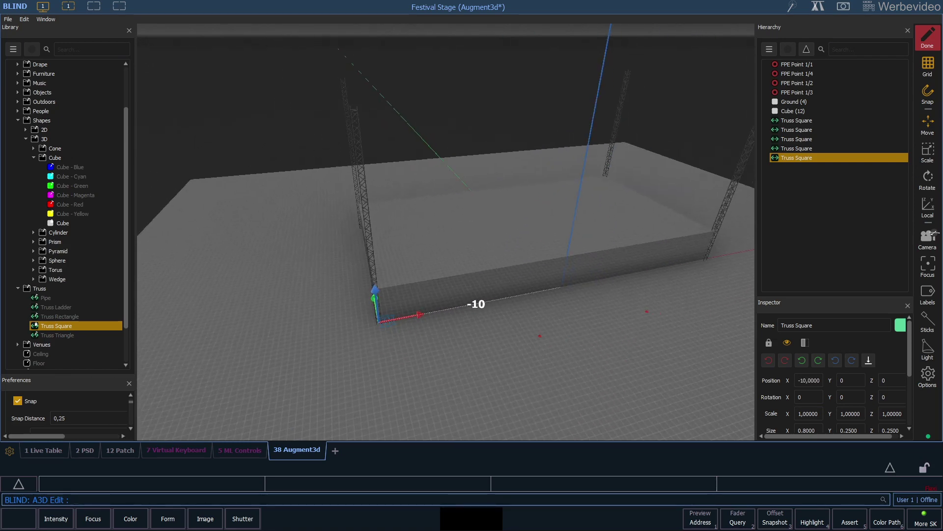
Raise the new truss to the tower tops and lengthen it into a roof beam.
drag(375, 292, 350, 63)
scroll(446, 231, up, 3)
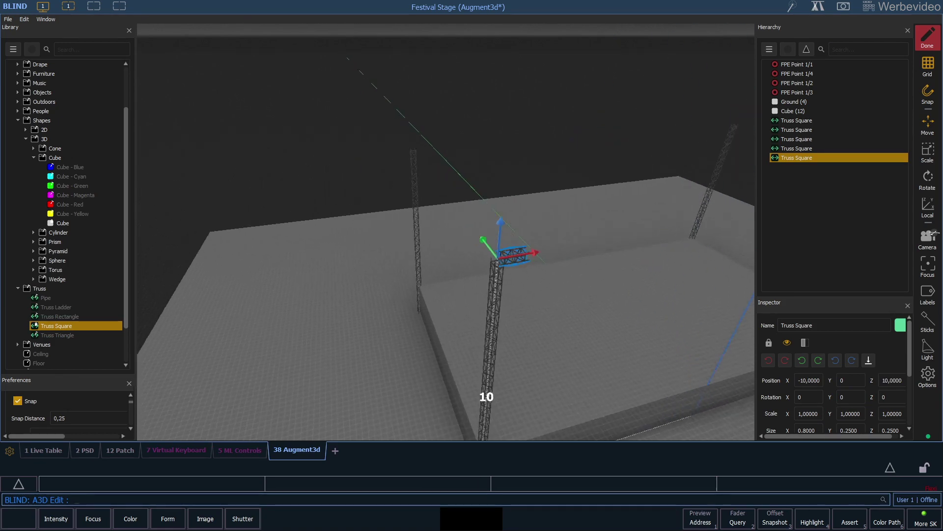
right_drag(516, 221, 369, 221)
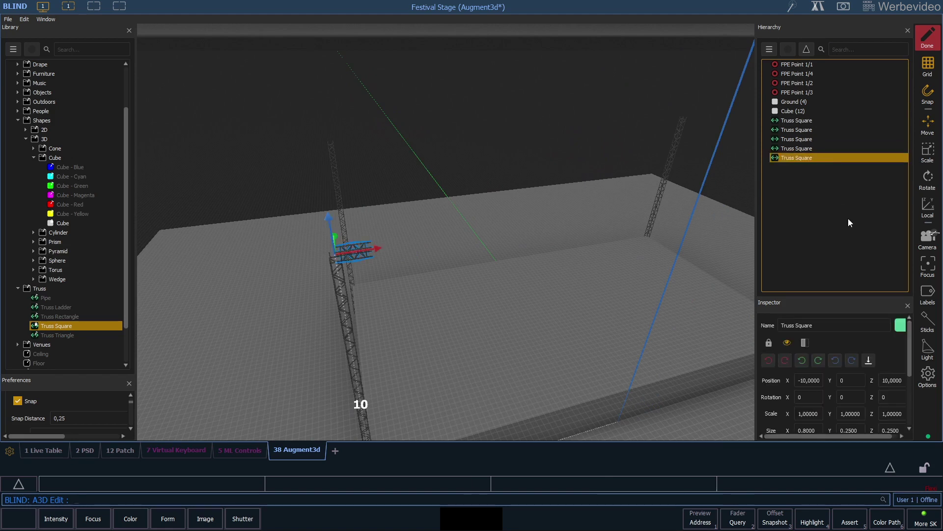
scroll(811, 409, down, 1)
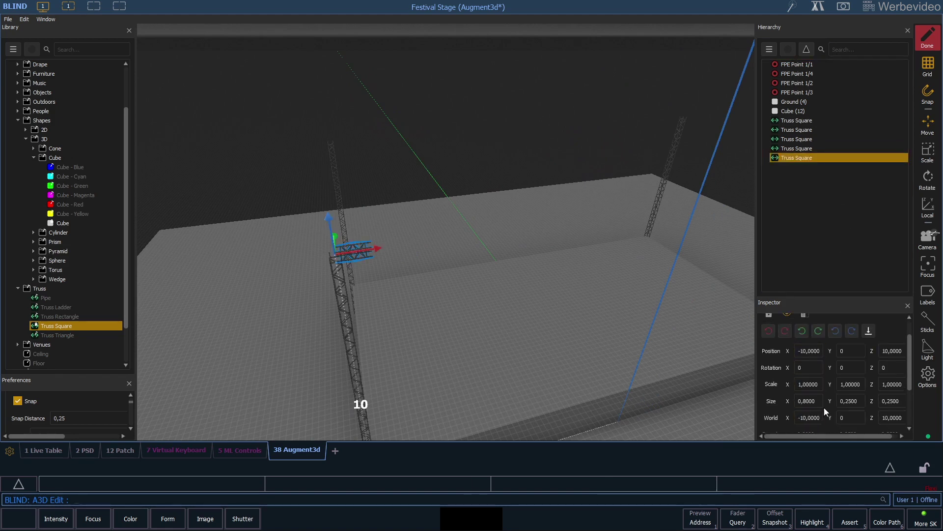
click(807, 401)
text(10)
key(BackSpace)
key(BackSpace)
text(20)
key(Return)
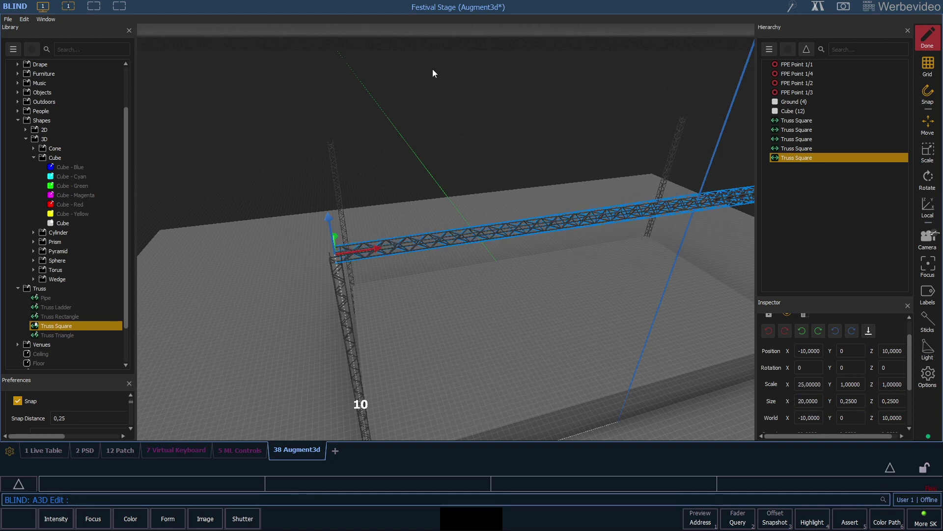
Duplicate the roof beam and raise the copy along the opposite stage side.
click(809, 287)
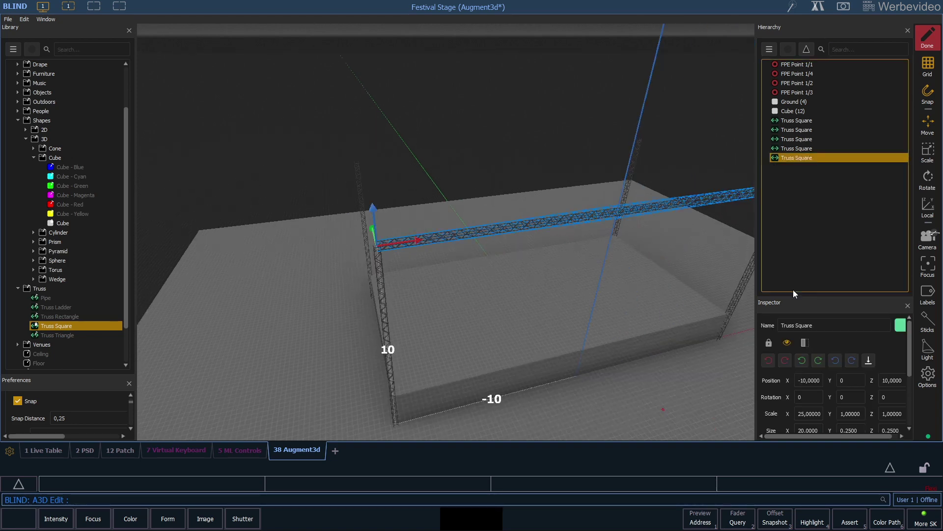
key(ctrl+d)
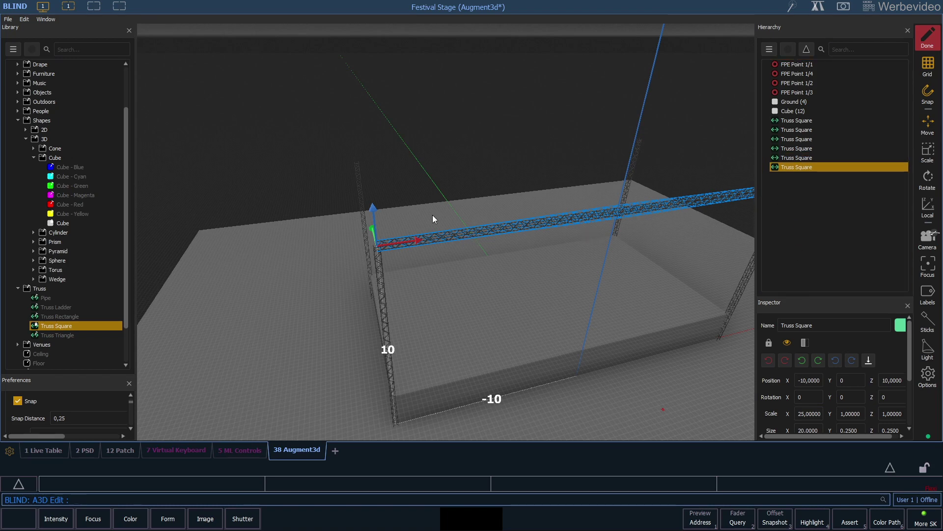
right_drag(422, 155, 369, 162)
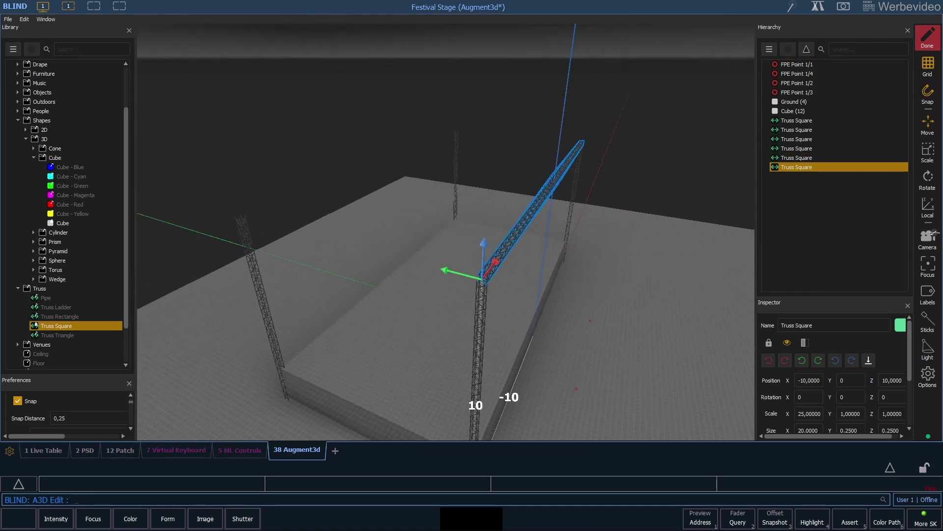
drag(483, 247, 229, 177)
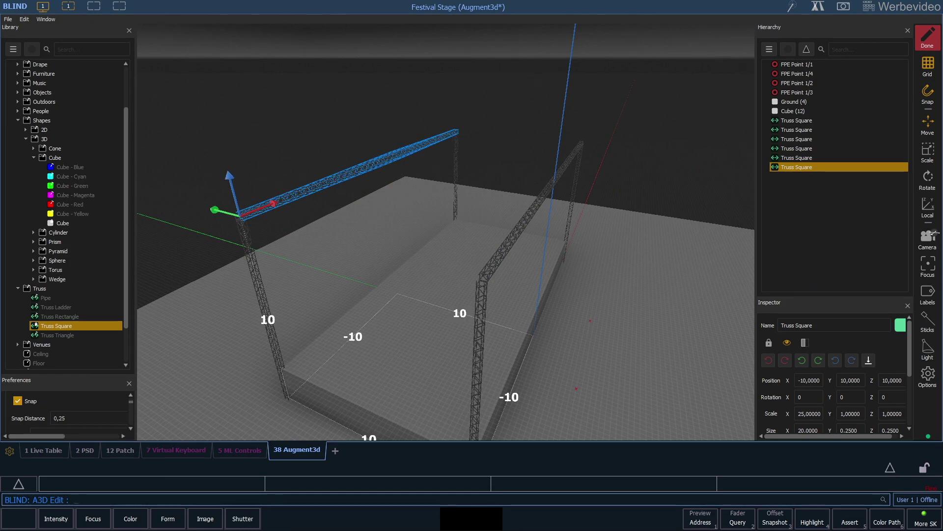
click(368, 89)
right_drag(368, 89, 310, 95)
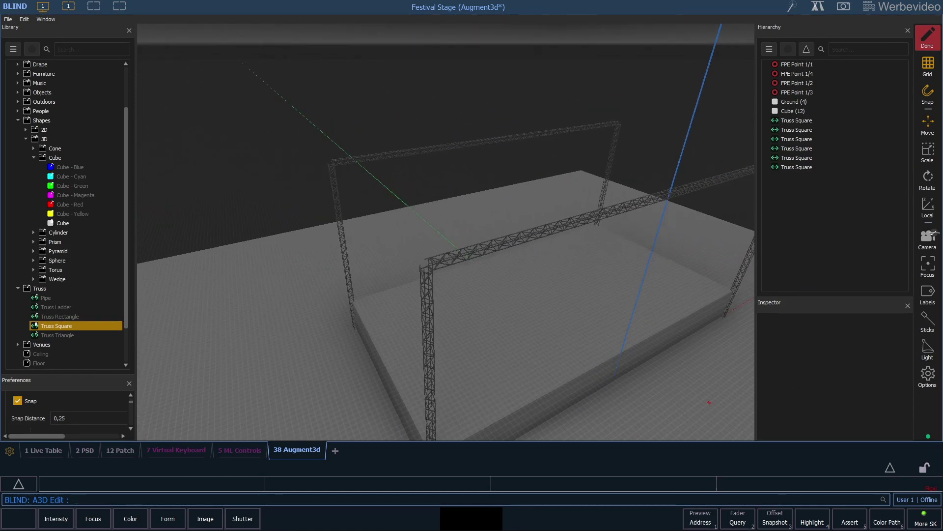
click(700, 184)
right_drag(700, 185, 649, 192)
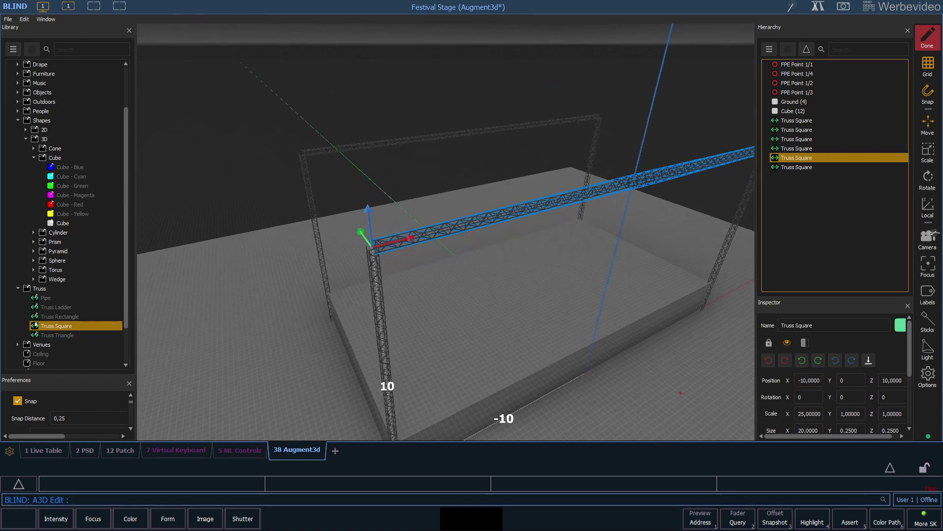
Duplicate the front beam, rotate it 90 degrees on Z, and shorten it to 10.
key(ctrl+d)
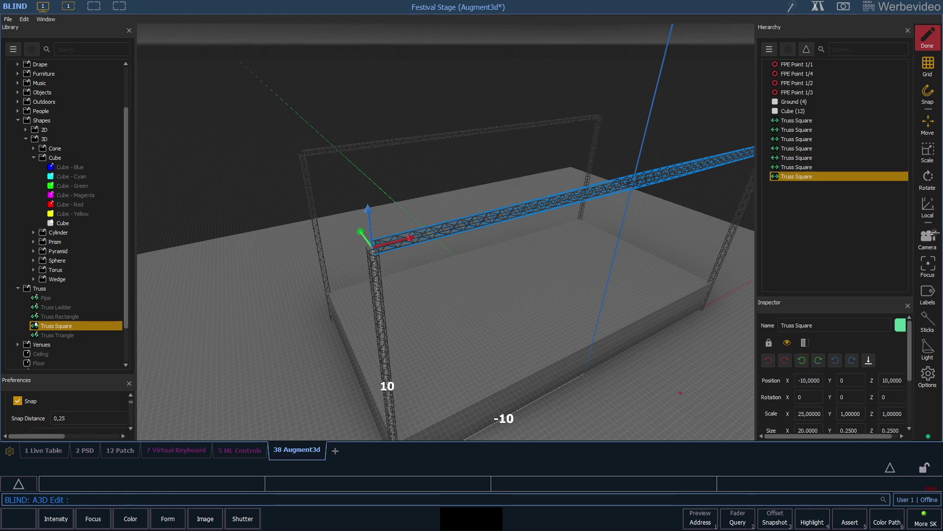
click(835, 361)
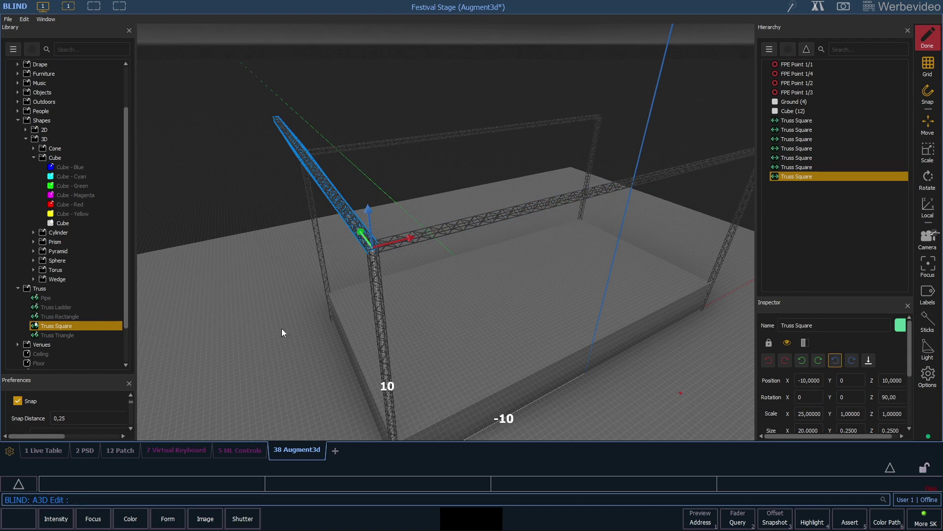
right_drag(270, 331, 413, 324)
key(Down)
key(Down)
text(10)
key(Return)
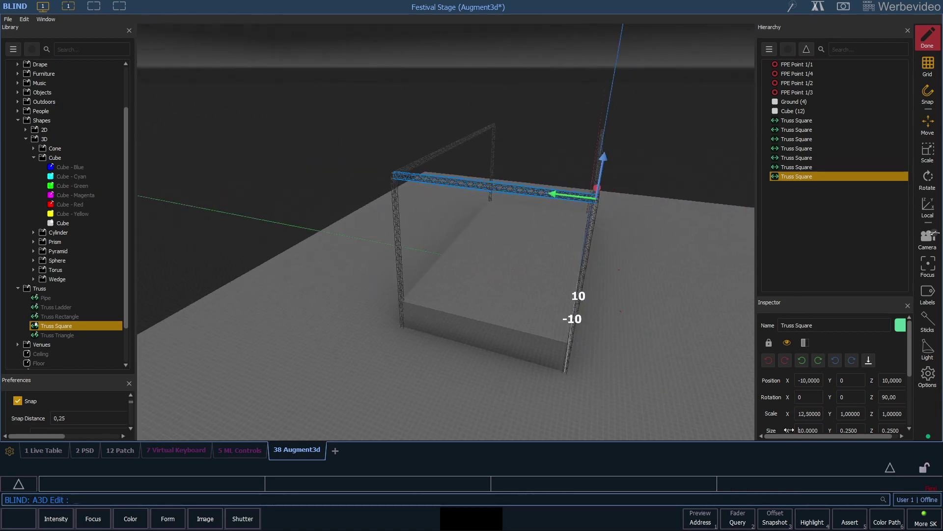
drag(685, 139, 745, 159)
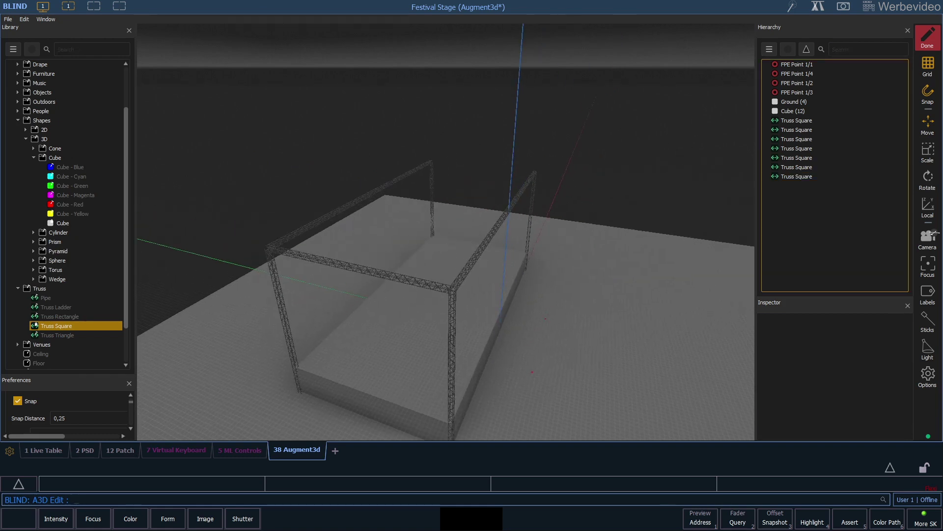
Copy the short beam to the opposite end of the frame at X 10.
click(794, 177)
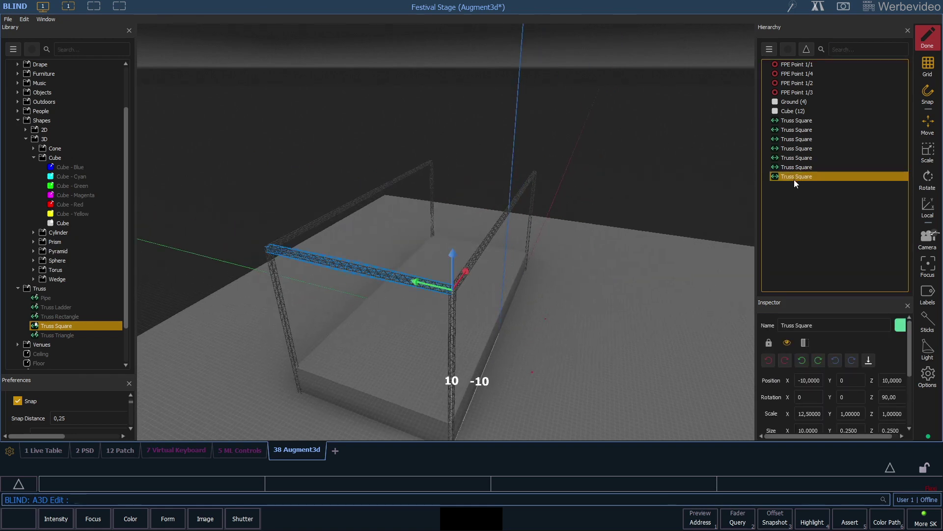
key(ctrl+d)
drag(470, 273, 540, 164)
key(Escape)
drag(329, 194, 614, 149)
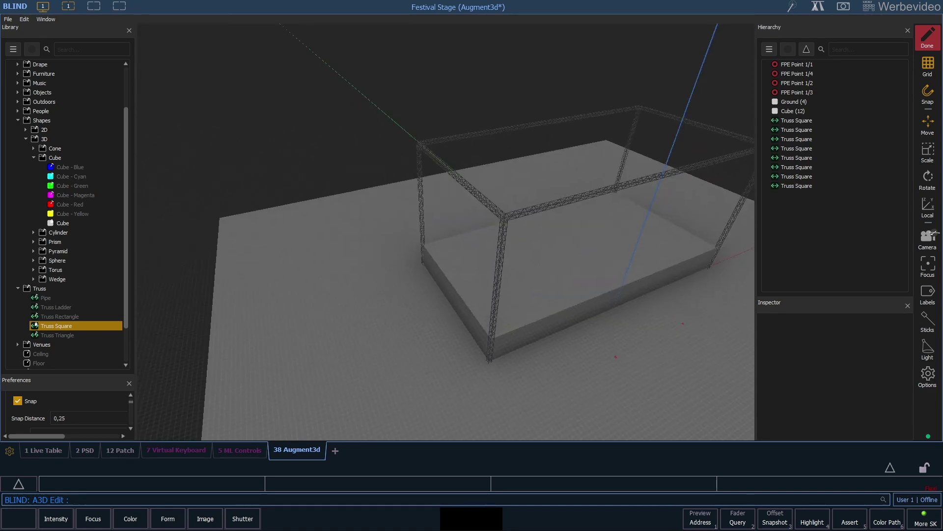
Make several copies of the long top beam and slide one partway across the roof.
drag(577, 374, 621, 392)
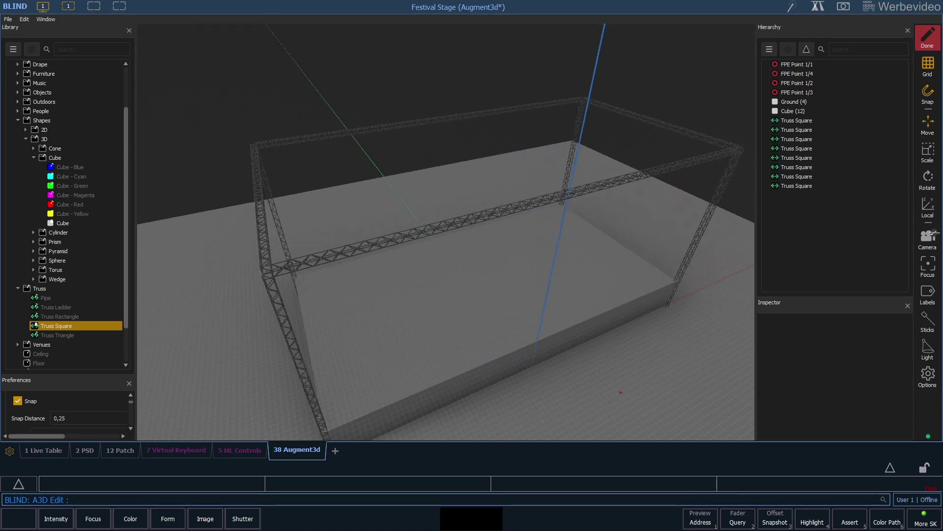
click(797, 158)
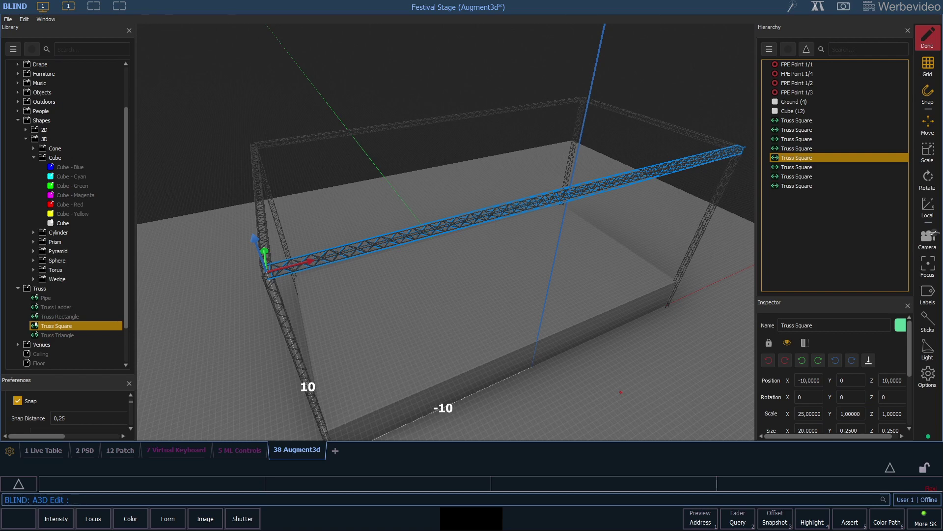
key(ctrl+d)
key(ctrl+d)
key(ctrl+d)
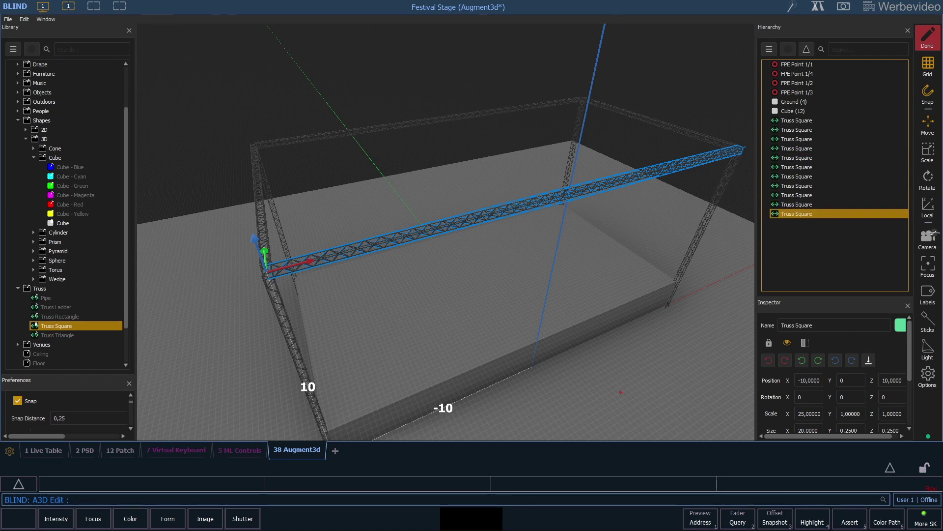
key(ctrl+d)
drag(442, 221, 516, 221)
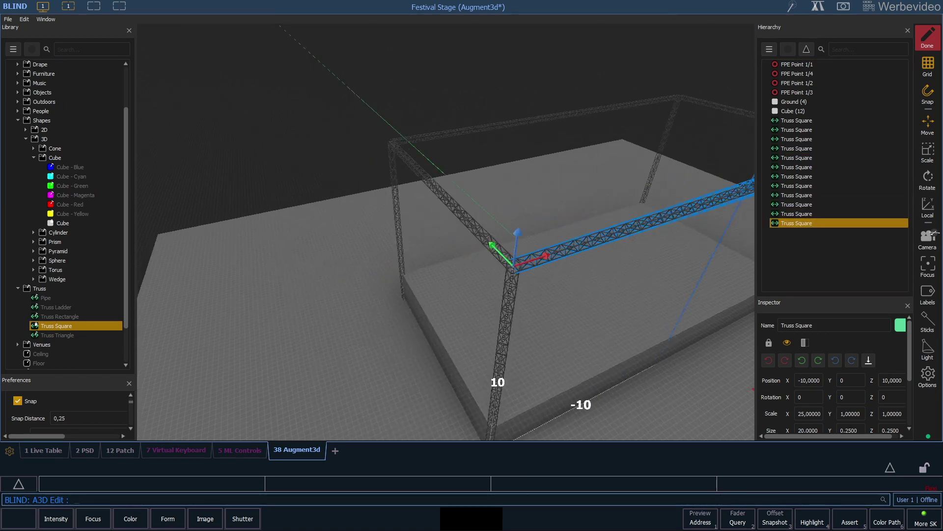
drag(442, 221, 516, 222)
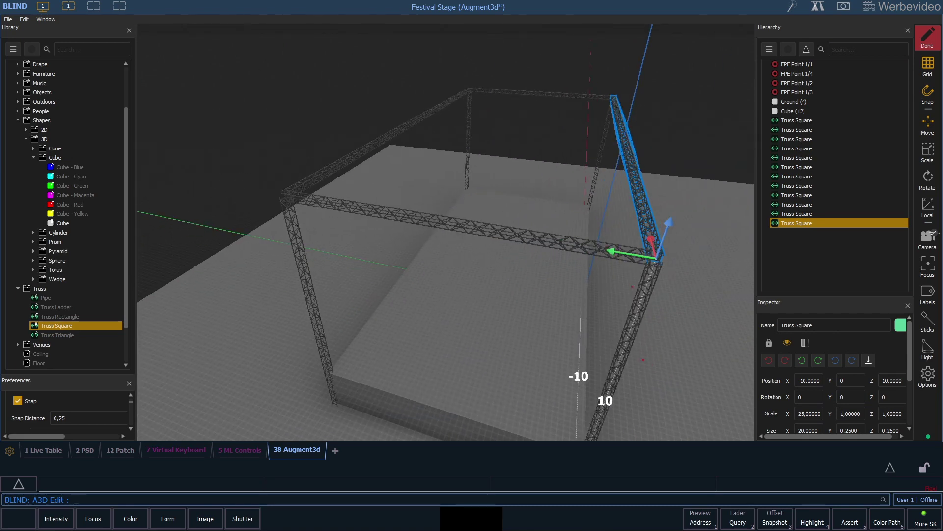
drag(652, 254, 486, 221)
Move two more beam copies across the roof to Y 5.25 and Y 7.5.
click(796, 215)
click(796, 204)
click(661, 234)
drag(611, 252, 379, 214)
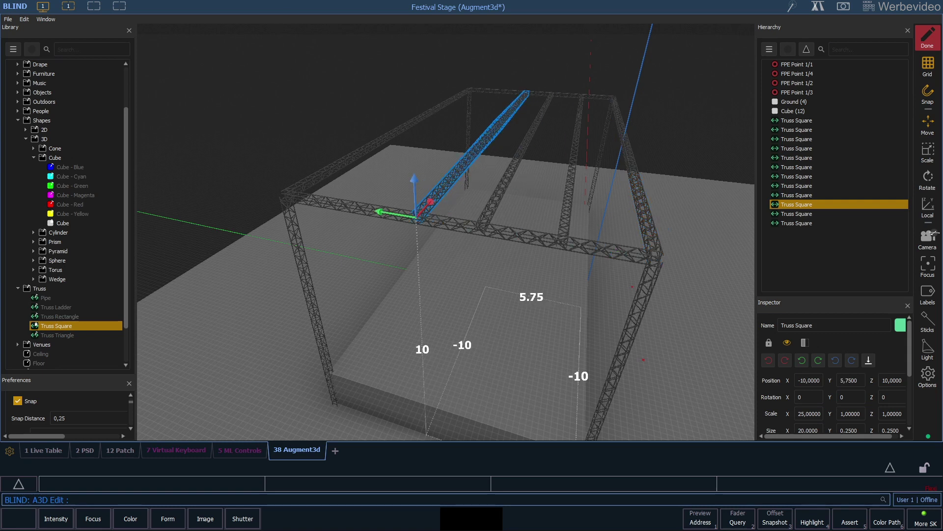
click(797, 195)
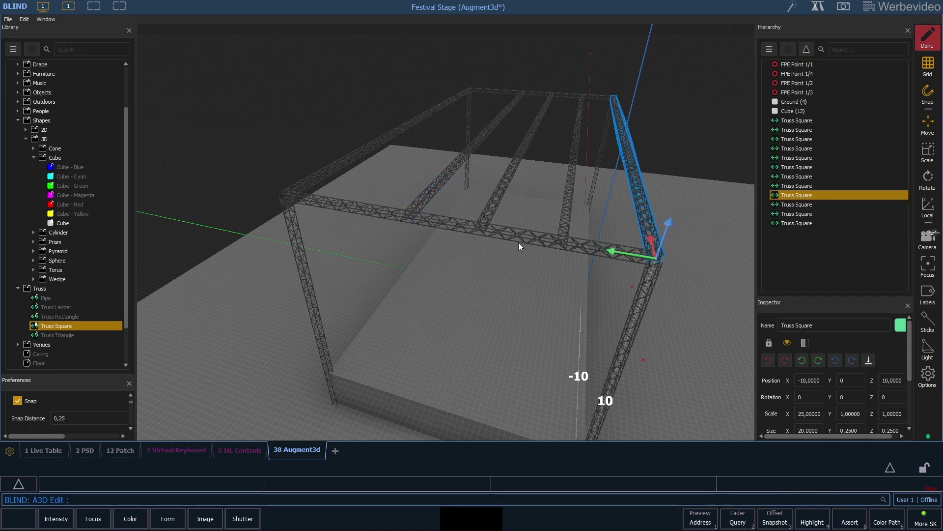
drag(610, 255, 309, 200)
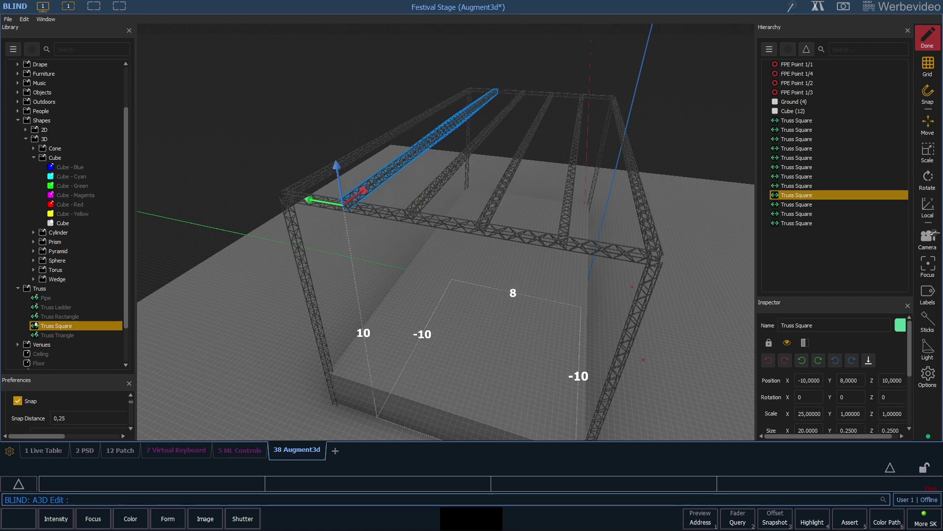
click(442, 332)
mouse_move(442, 331)
mouse_down()
mouse_move(553, 310)
mouse_move(442, 295)
mouse_up()
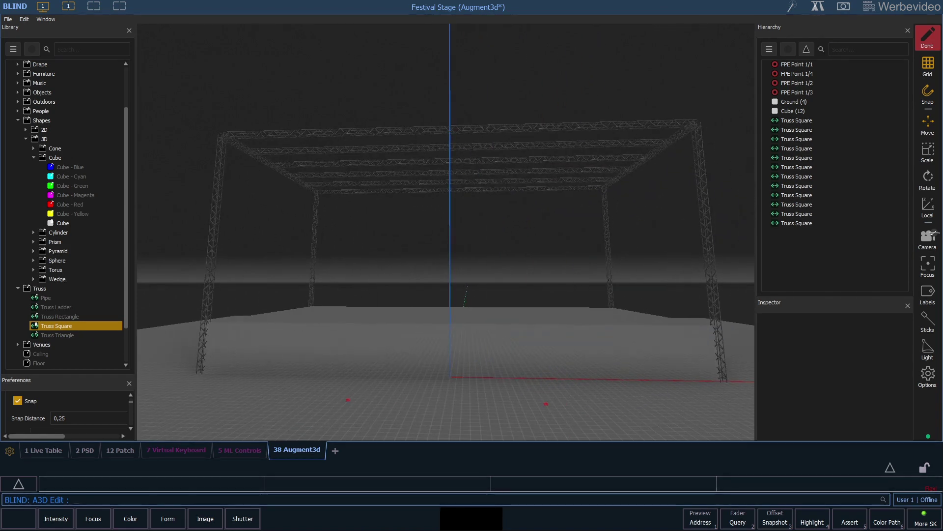
Add an empty hierarchy node named Truss.
right_click(798, 260)
click(829, 267)
text(Truss)
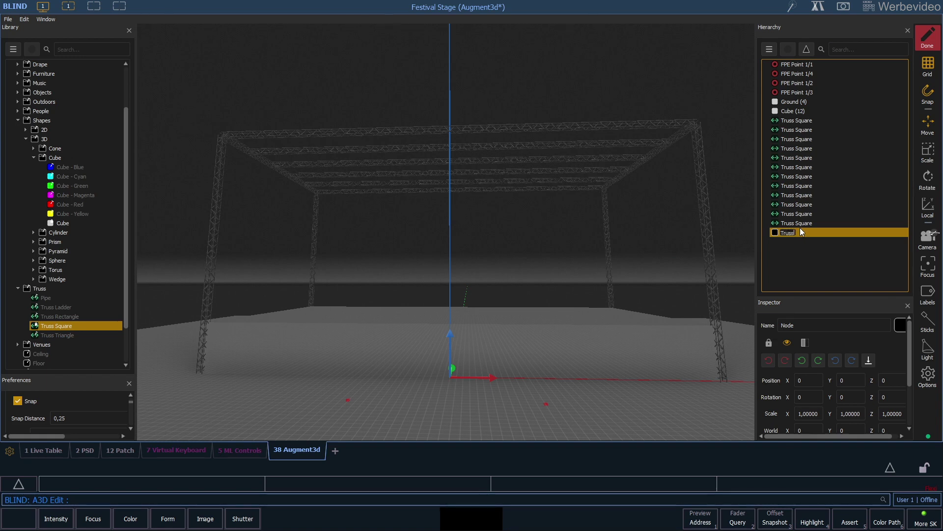
key(Return)
Select all Truss Square rows and move them into the Truss node.
click(823, 119)
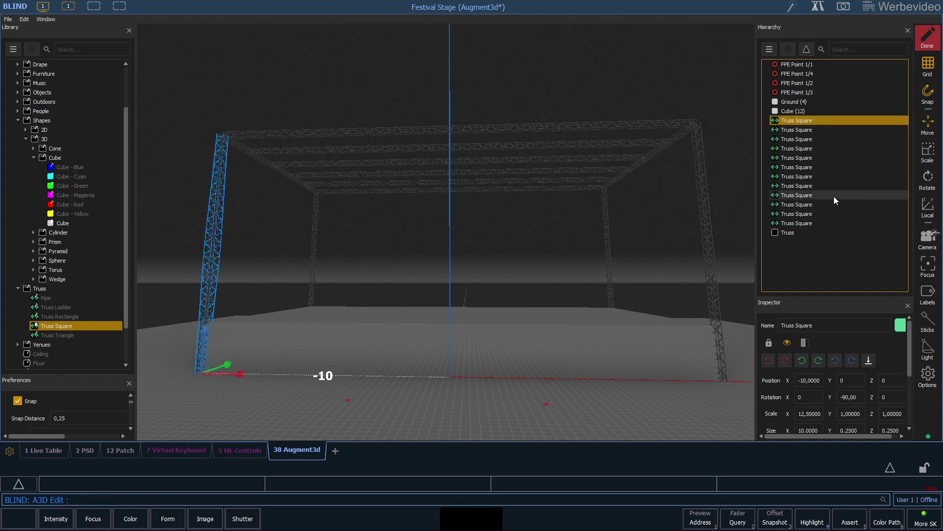
shift+click(835, 224)
drag(813, 195, 837, 230)
mouse_move(435, 153)
right_down()
mouse_move(442, 207)
mouse_move(516, 221)
right_up()
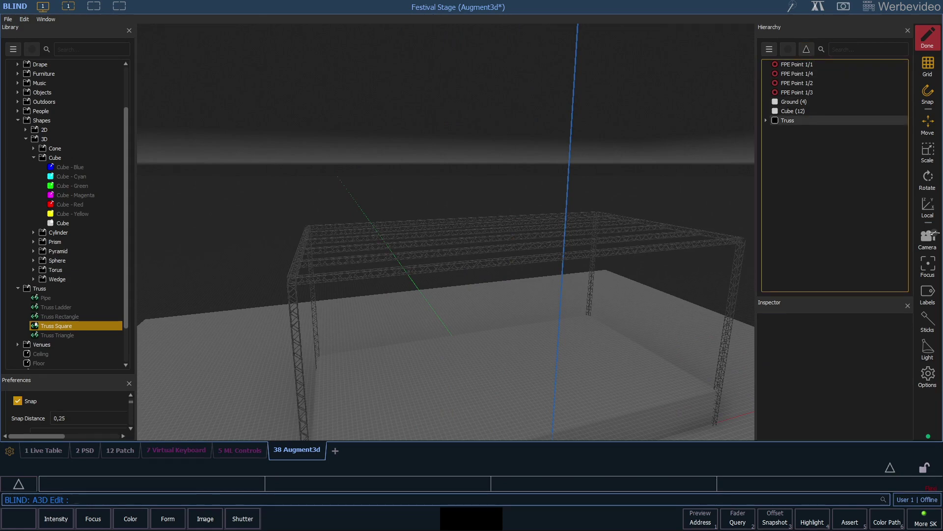
Add an upright plain Plane and place it along the right truss side at X 10, Y 5, Z 5.
click(341, 218)
key(Escape)
scroll(445, 232, down, 2)
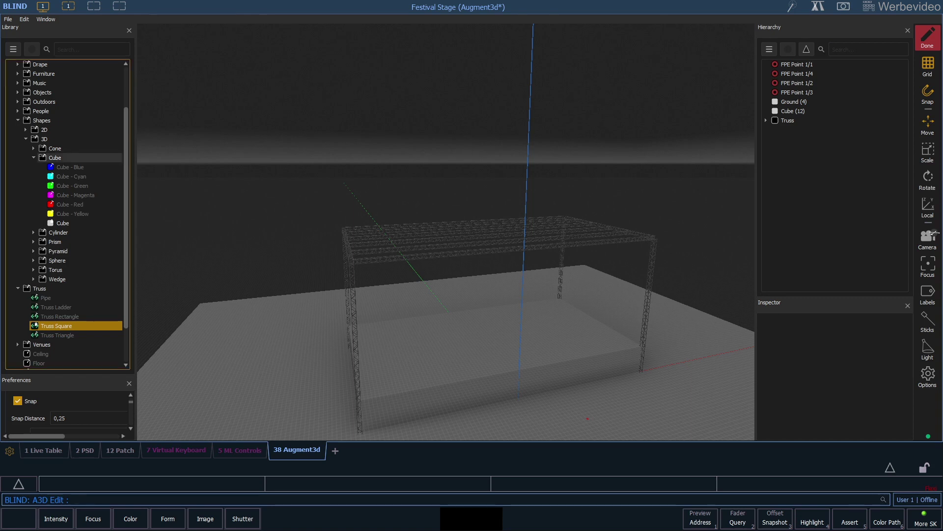
click(26, 129)
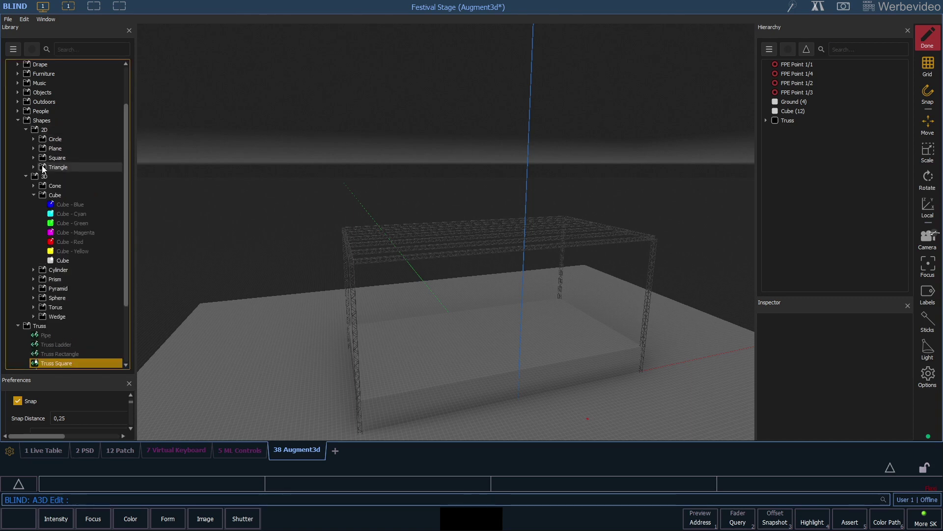
click(33, 149)
click(74, 223)
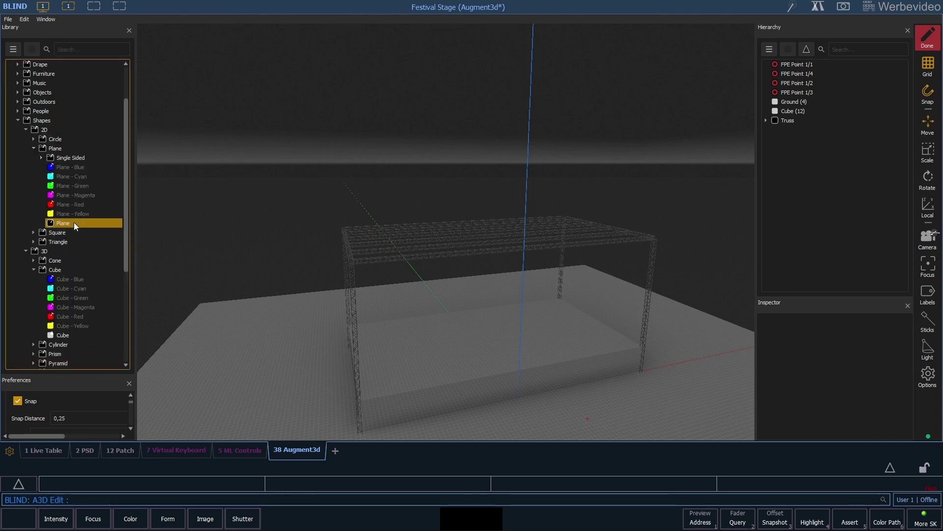
drag(83, 223, 516, 387)
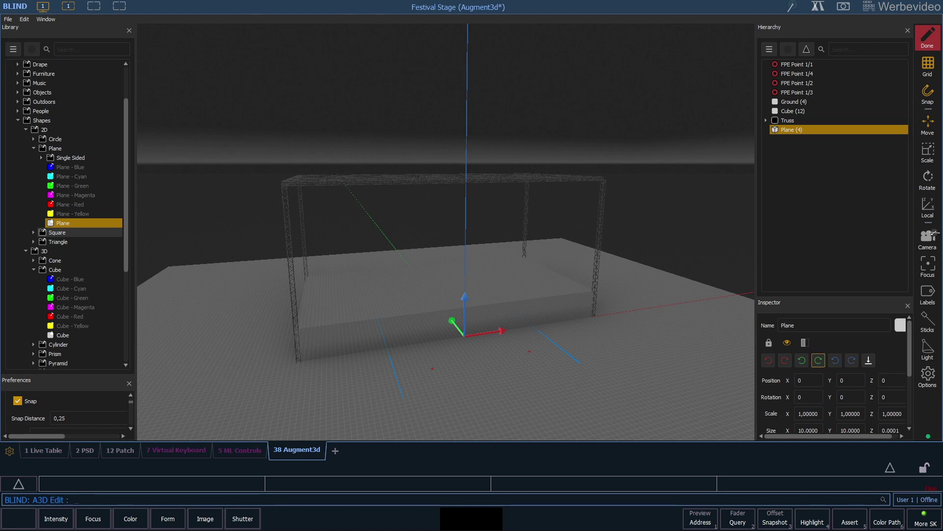
click(817, 361)
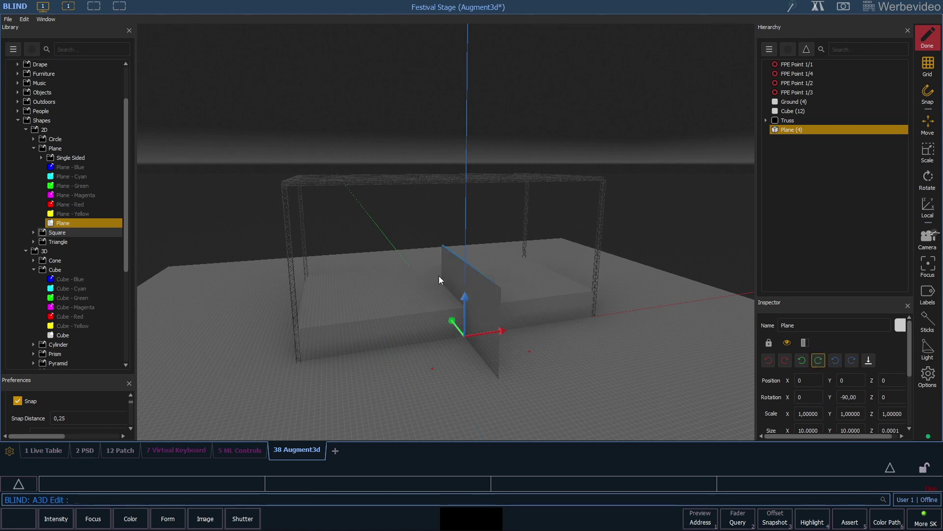
drag(505, 334, 628, 314)
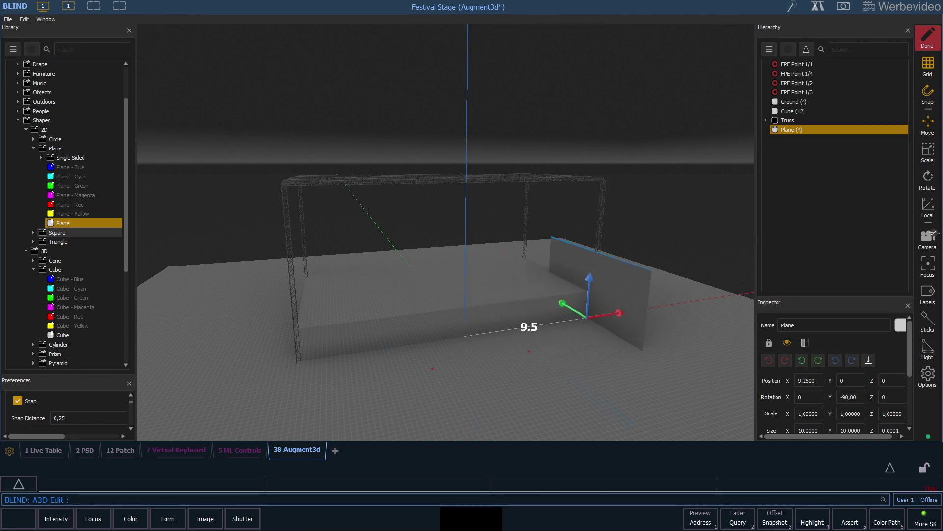
drag(594, 279, 601, 210)
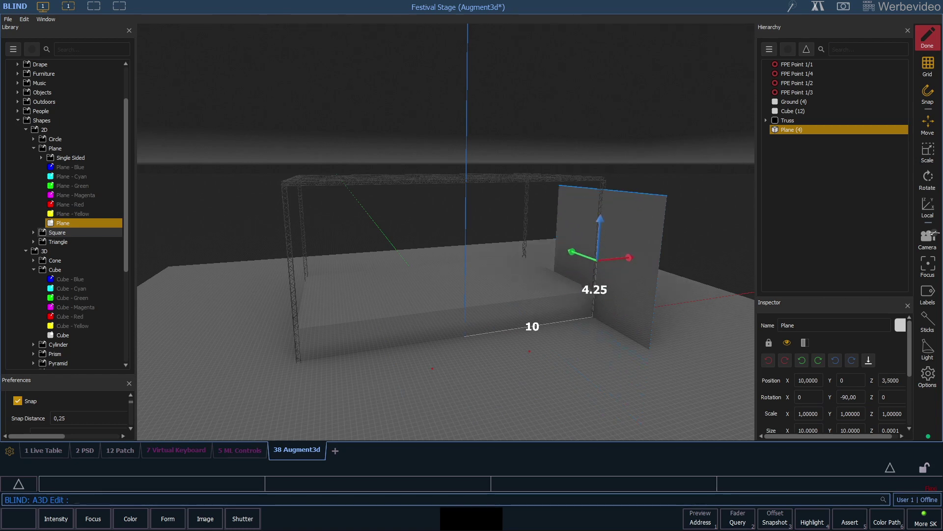
drag(573, 243, 534, 231)
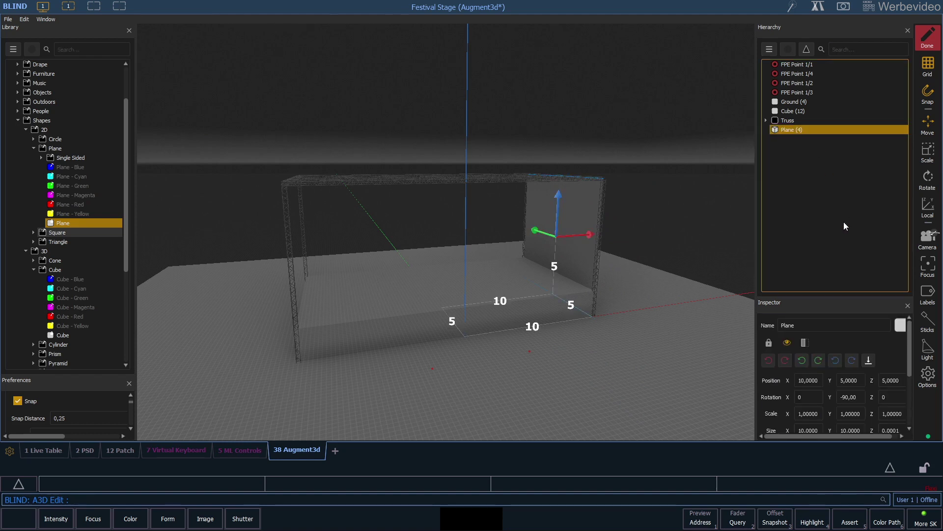
Duplicate the side wall plane and move the copy to the left truss side.
key(ctrl+d)
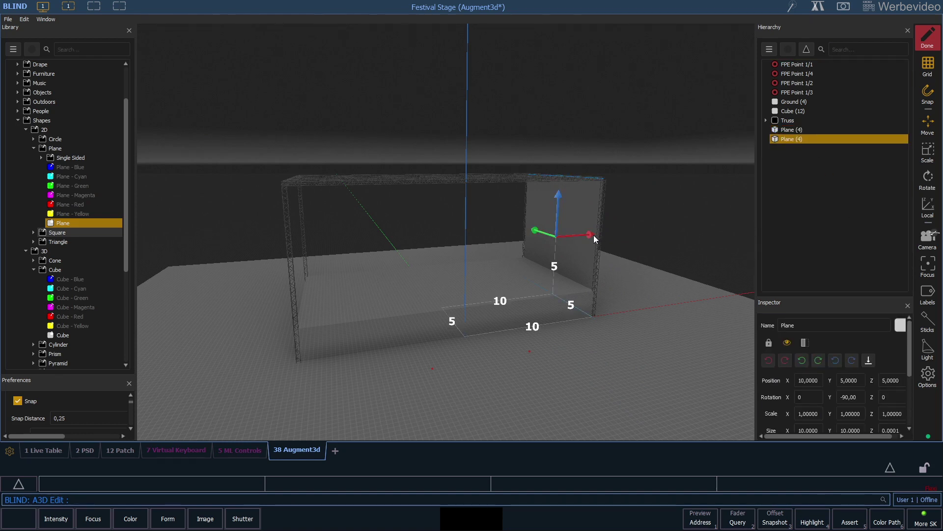
drag(594, 234, 342, 253)
key(Escape)
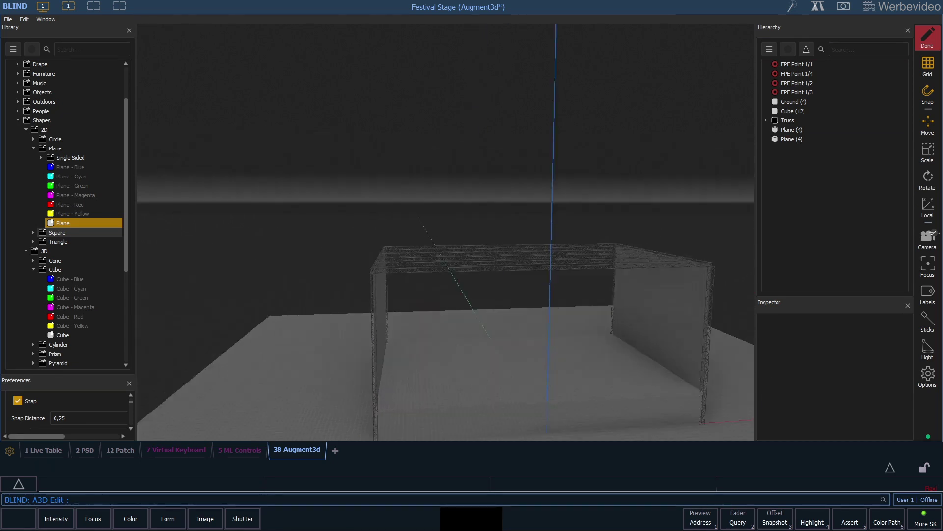
right_drag(342, 253, 442, 253)
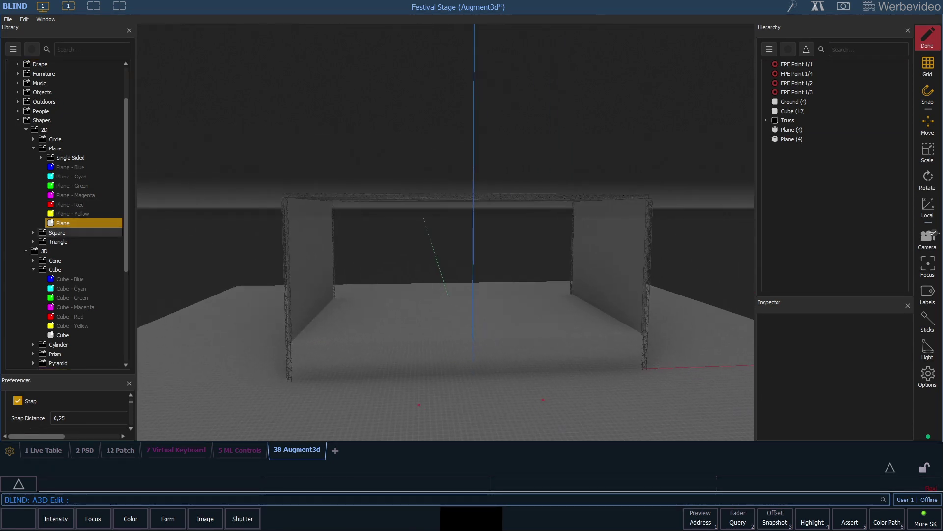
Add a plane rotated X -90 at Y 10, Z 5 with Size X 20 as the back wall.
drag(63, 223, 512, 428)
click(865, 379)
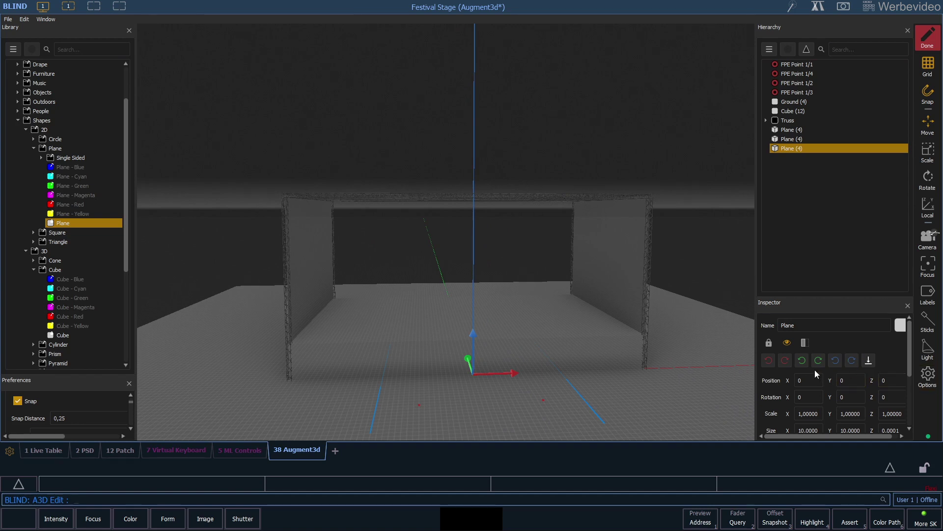
click(785, 364)
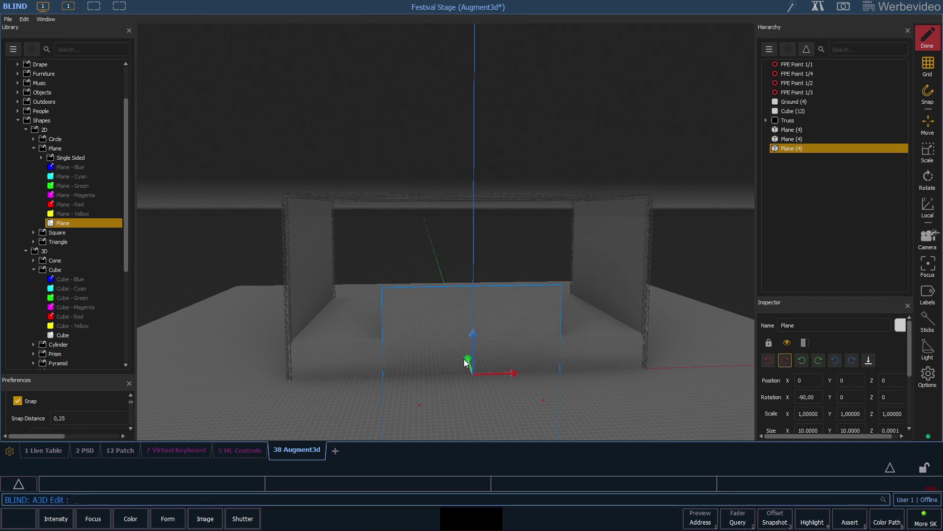
mouse_move(467, 360)
mouse_down()
mouse_move(451, 310)
mouse_move(456, 223)
mouse_up()
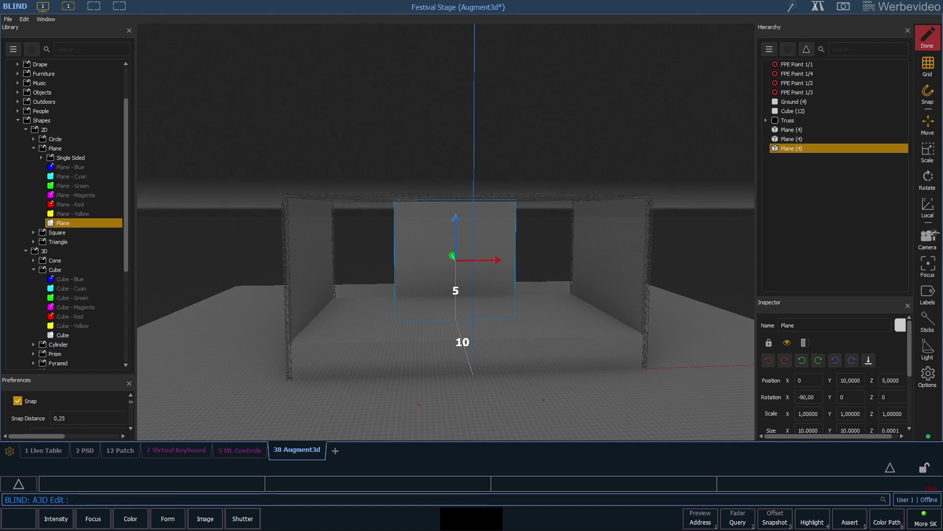
scroll(833, 369, down, 1)
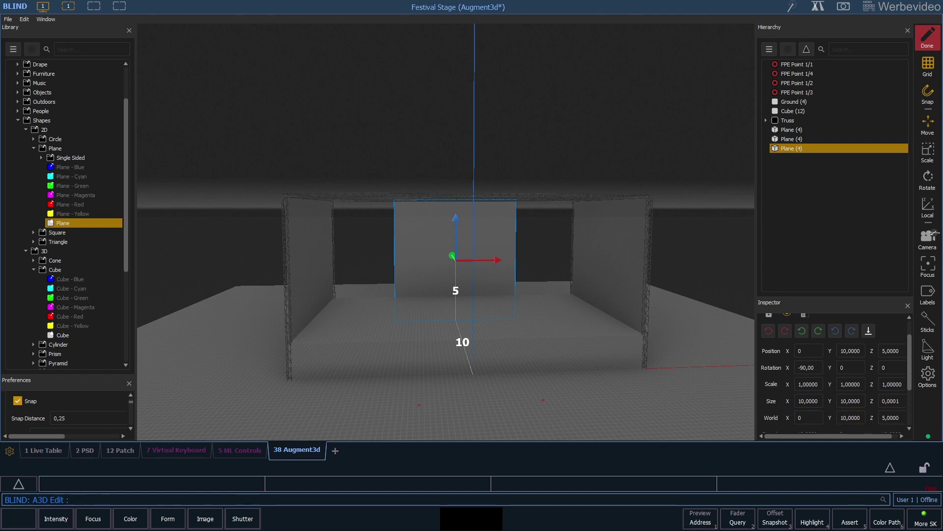
double_click(808, 400)
text(20)
key(Return)
click(573, 196)
drag(573, 196, 545, 244)
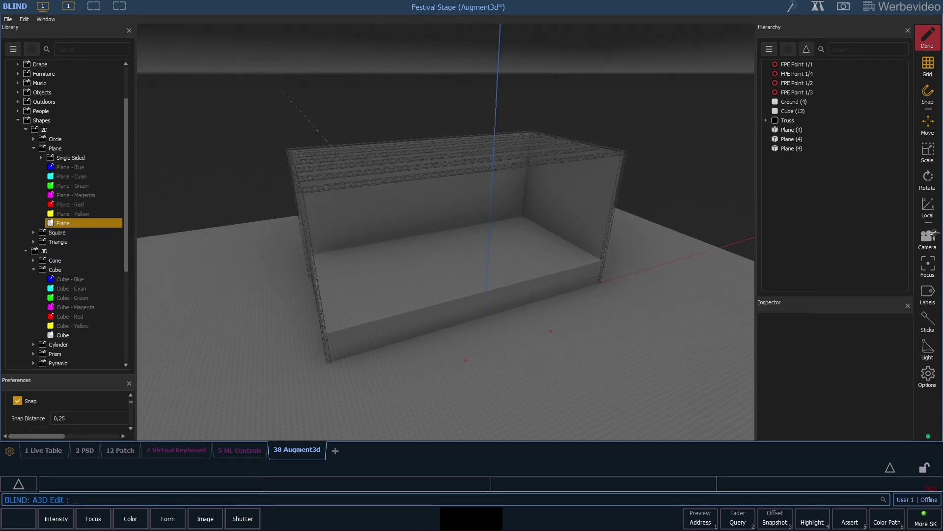
scroll(447, 232, up, 5)
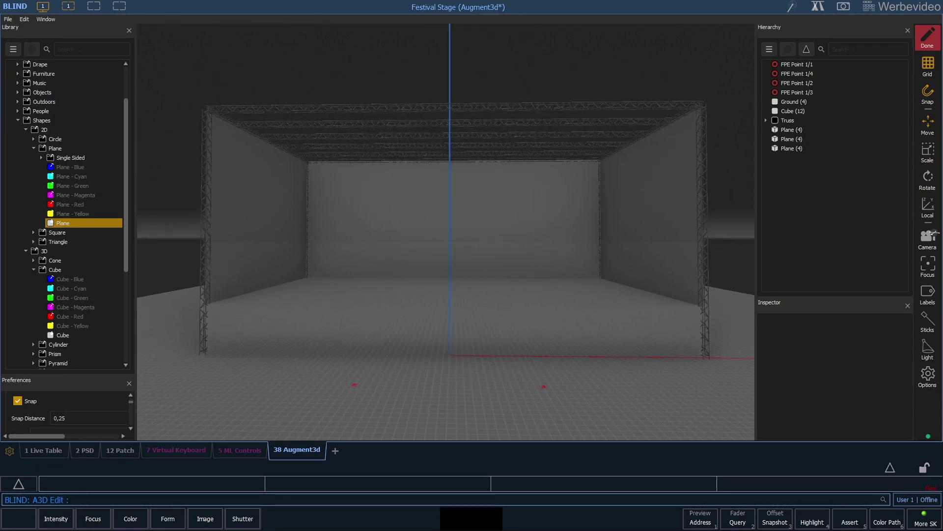
Create a hierarchy node named Stage and move the three wall planes into it.
click(793, 160)
text(Stage)
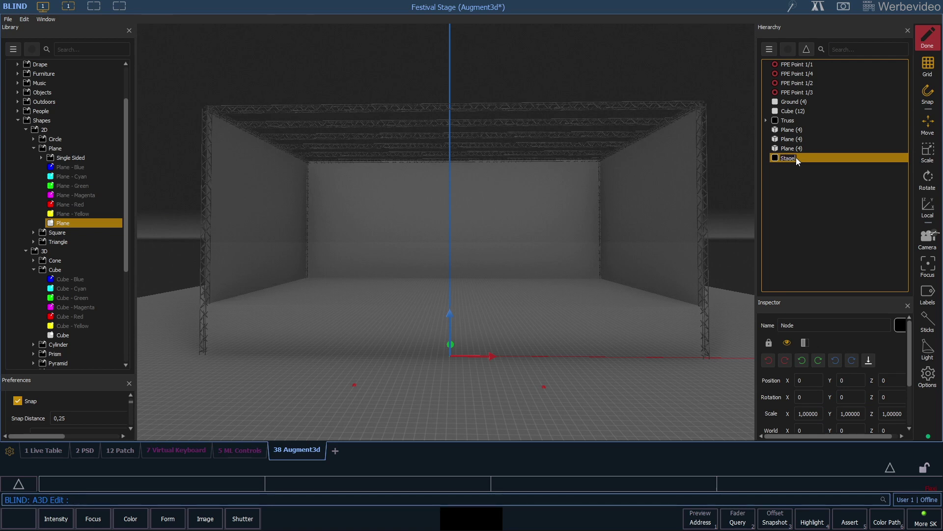
click(805, 188)
click(802, 130)
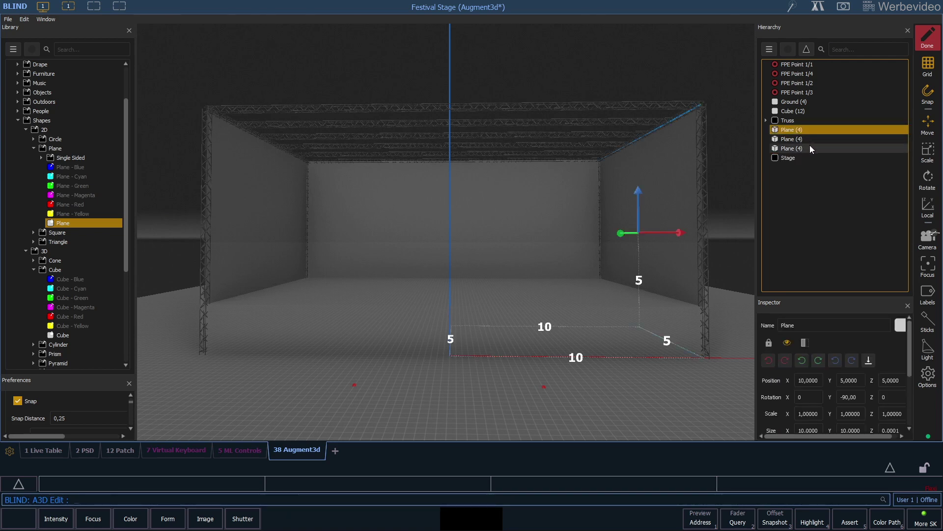
shift+click(811, 149)
drag(810, 150, 826, 156)
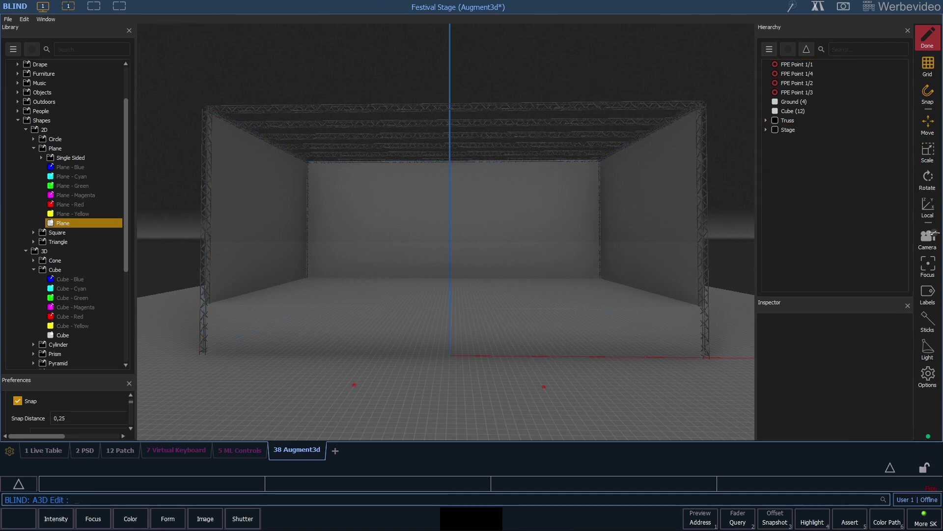
Move Cube (12) into Stage, and return the ground to top level.
click(816, 101)
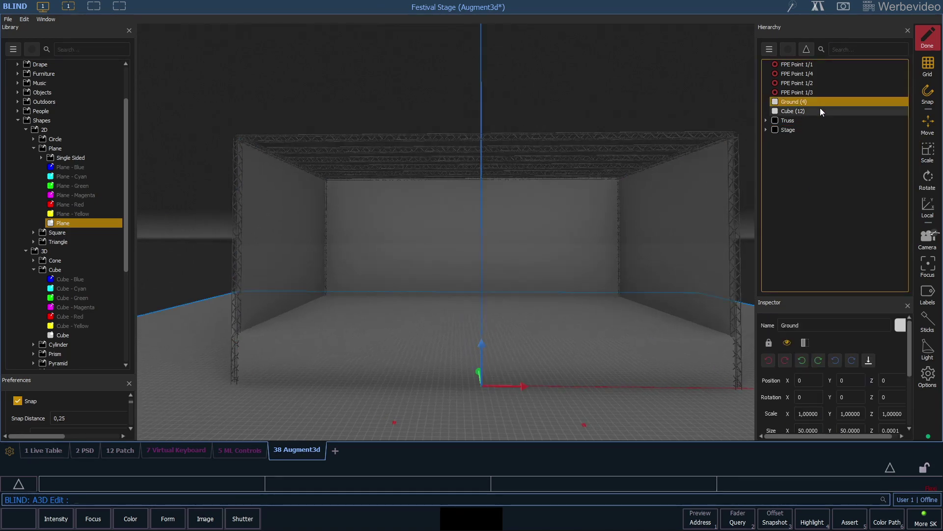
drag(815, 101, 818, 132)
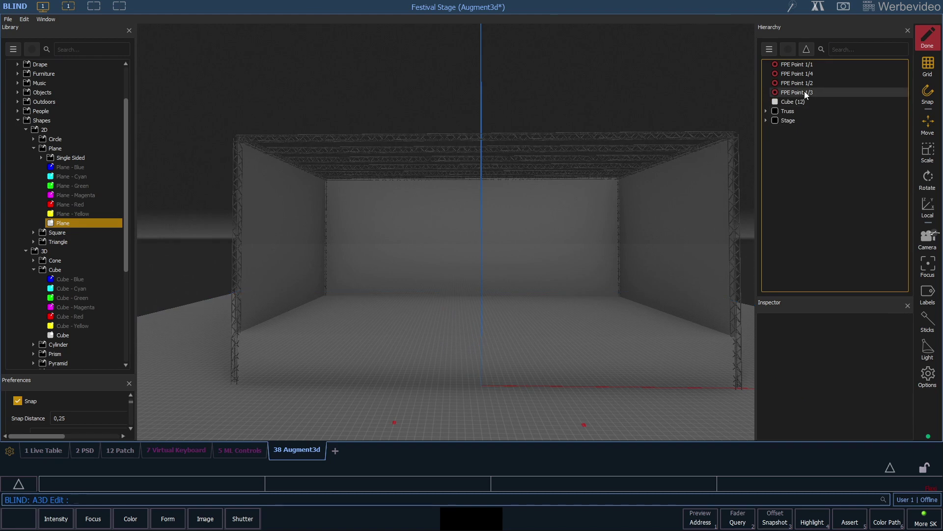
click(807, 103)
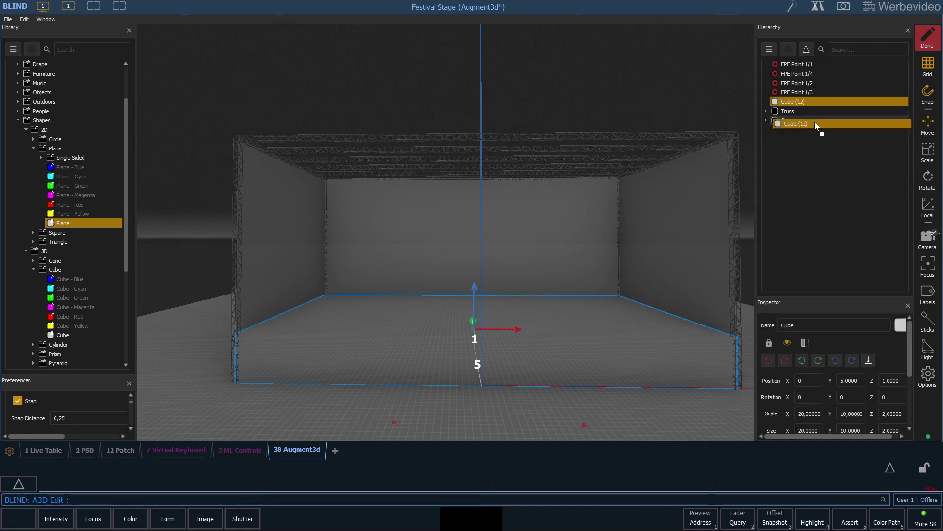
drag(812, 101, 780, 116)
click(767, 110)
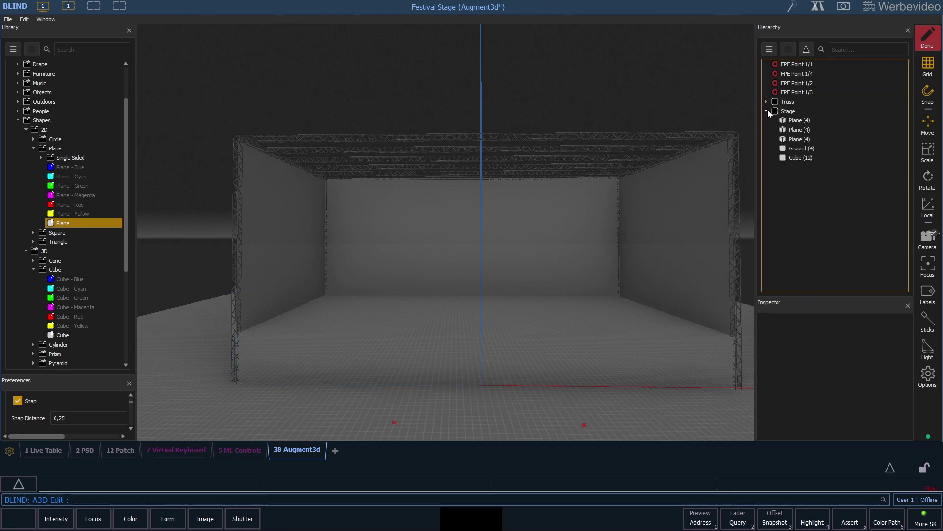
click(816, 148)
drag(819, 148, 765, 110)
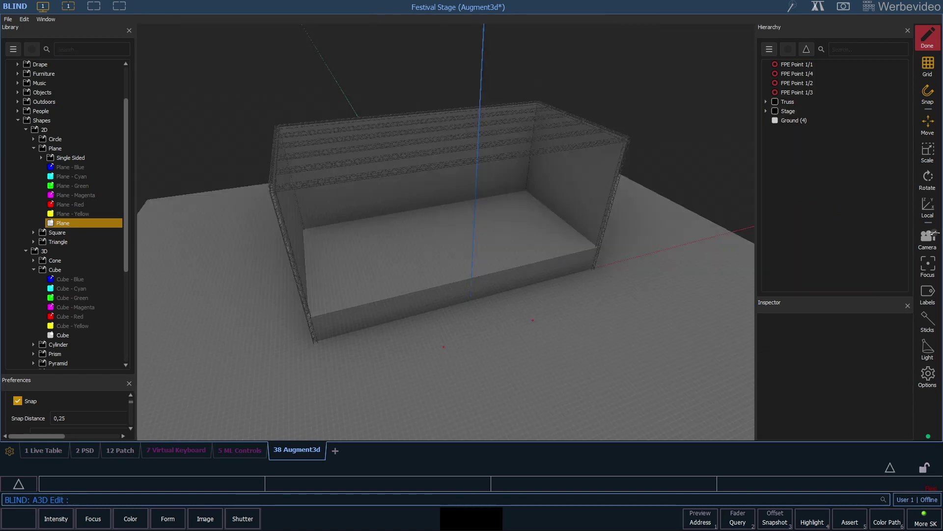
scroll(446, 233, up, 3)
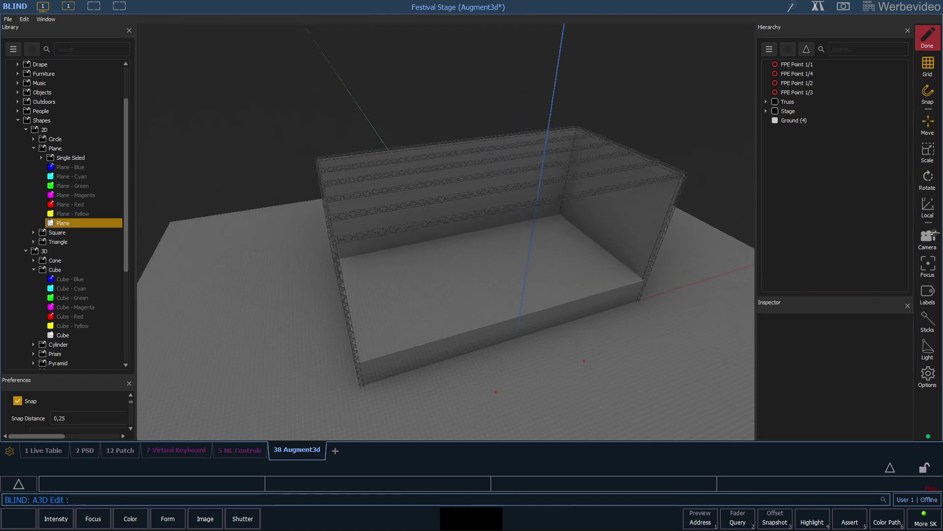
Select the four truss towers and change their size in the Inspector.
click(360, 373)
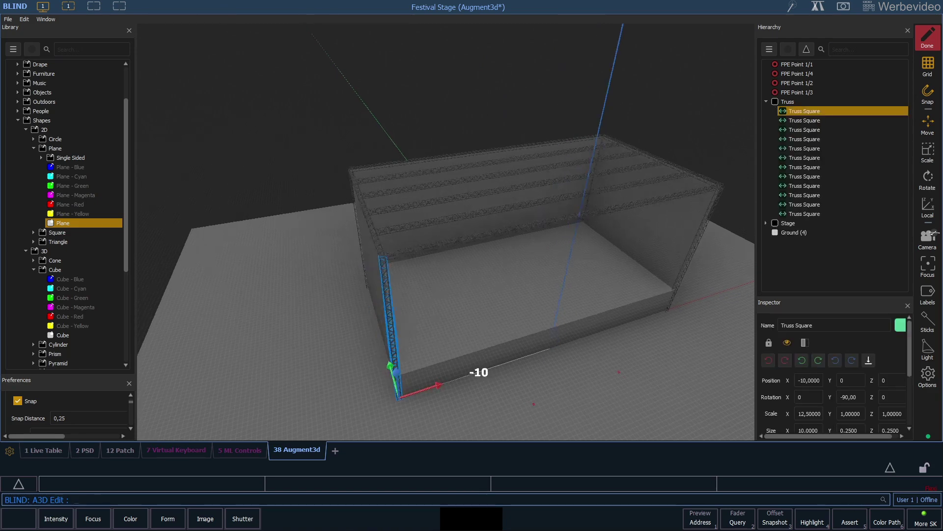
mouse_move(443, 258)
middle_down()
mouse_move(502, 244)
mouse_move(560, 250)
middle_up()
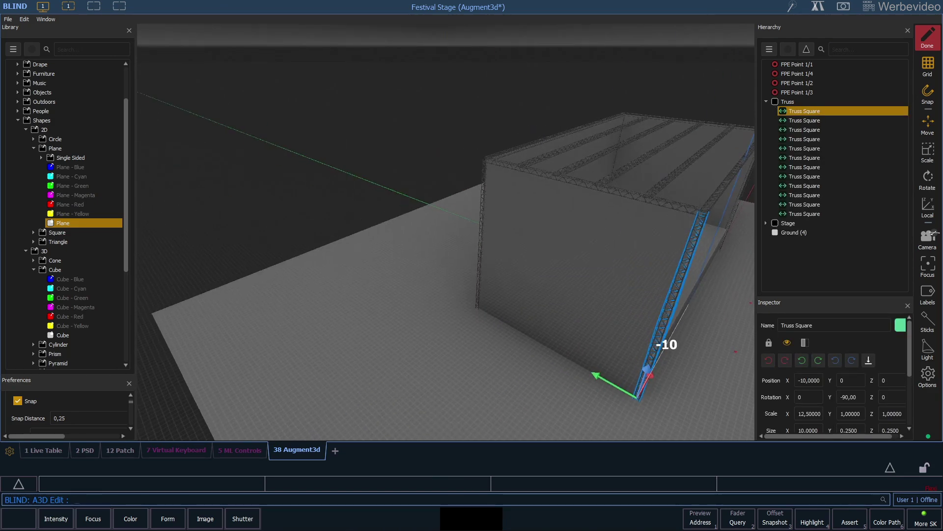
ctrl+click(804, 120)
mouse_move(443, 258)
middle_down()
mouse_move(280, 237)
mouse_move(413, 252)
mouse_move(331, 232)
mouse_move(590, 273)
mouse_move(754, 283)
middle_up()
ctrl+click(560, 280)
middle_drag(560, 280, 333, 236)
middle_drag(442, 258, 376, 242)
ctrl+click(461, 147)
scroll(446, 233, down, 3)
middle_drag(446, 233, 446, 158)
scroll(446, 232, down, 2)
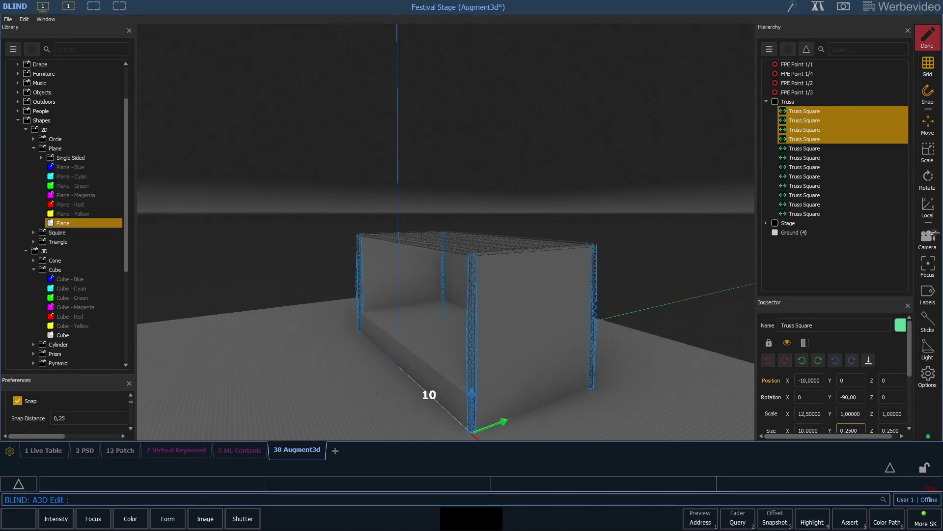
click(804, 430)
text(5)
key(Return)
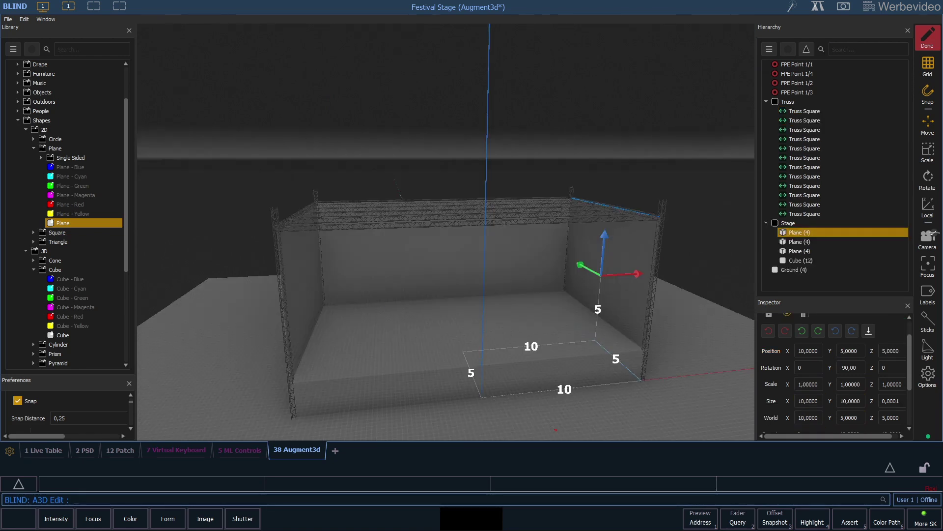
Set both side wall planes to width 11 and raise them to height 5.25.
ctrl+click(302, 310)
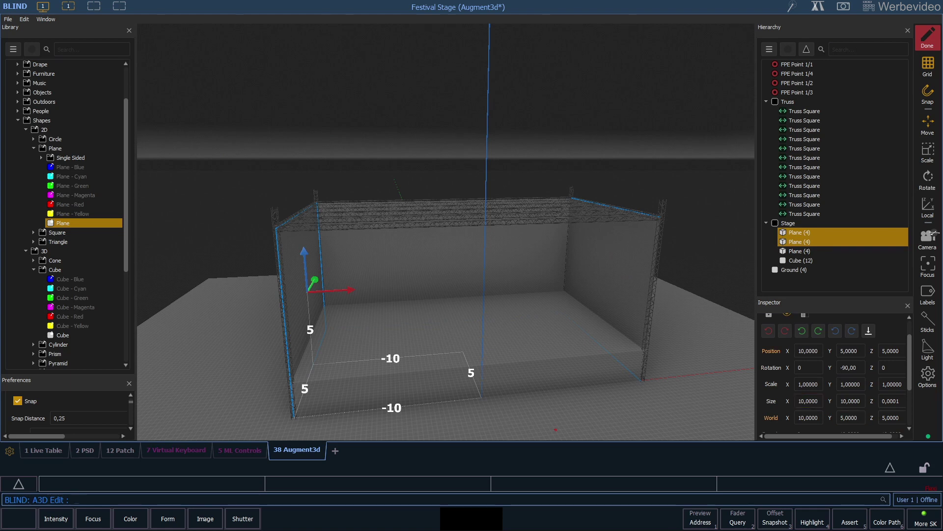
click(819, 401)
text(11)
key(Return)
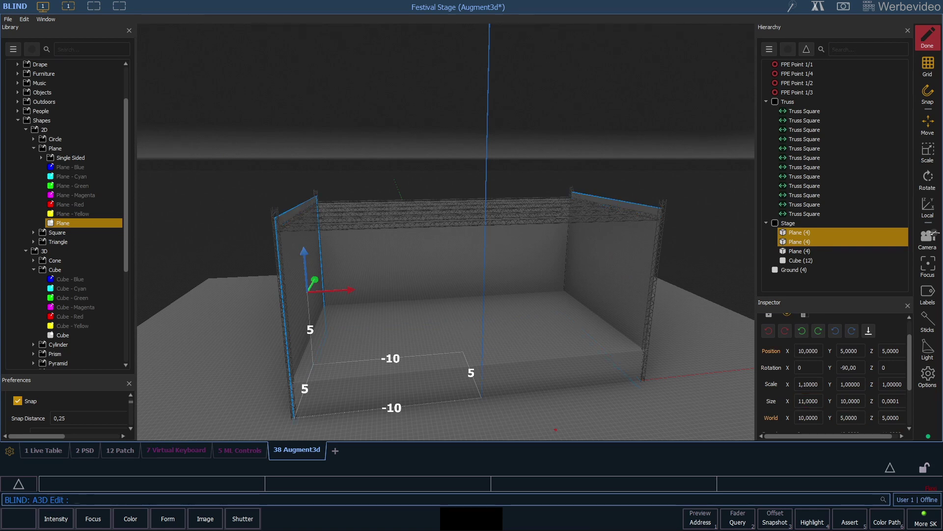
drag(303, 260, 302, 249)
Set the back wall plane's height to 11 and raise it to 5.25.
click(800, 251)
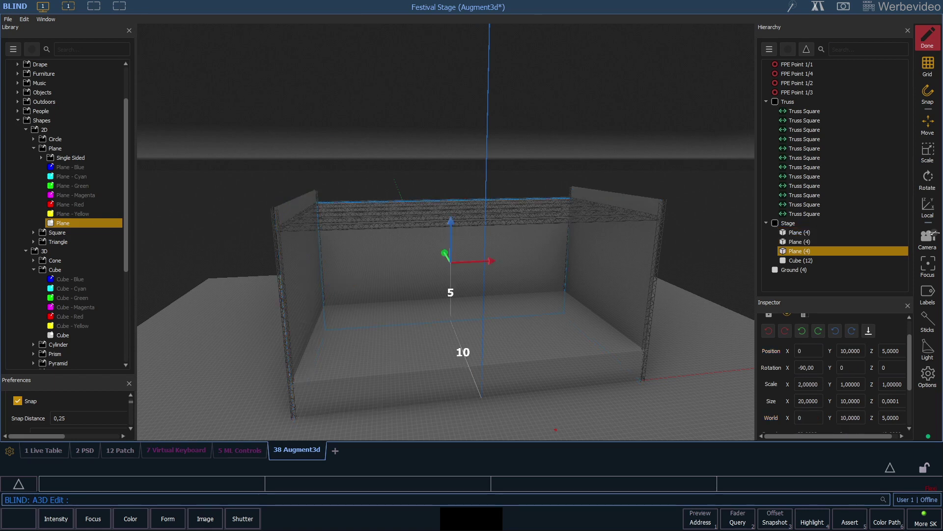
click(849, 400)
text(11)
key(Return)
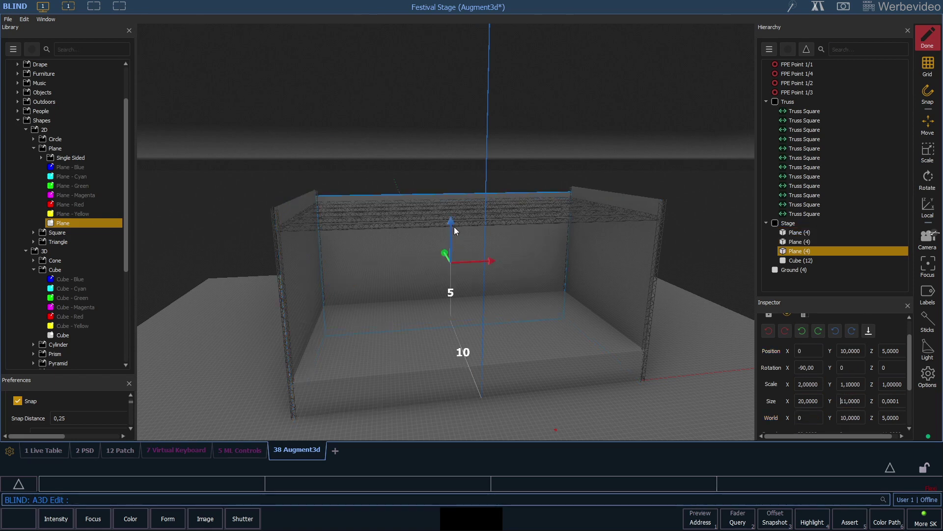
drag(454, 229, 354, 221)
key(Escape)
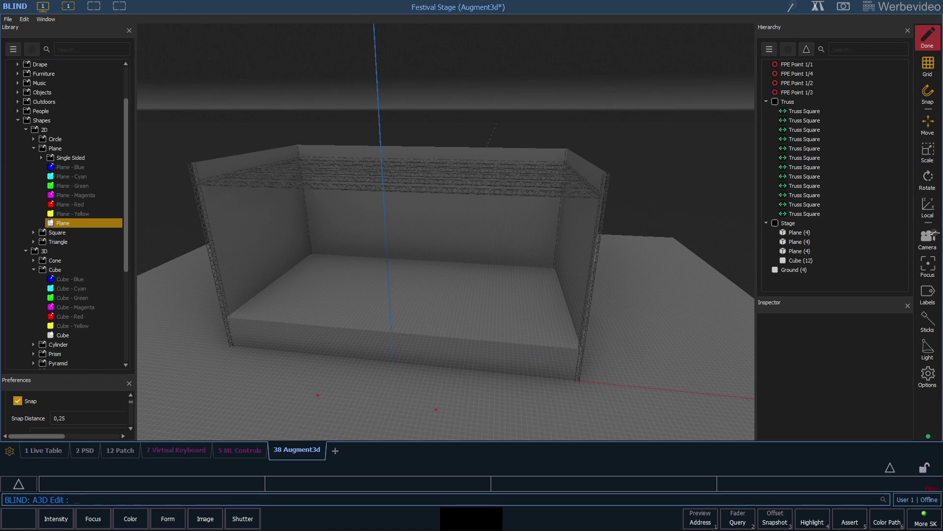
Move the new plane to Z 11, Y 5 over the stage and set Size X to 20.
click(474, 340)
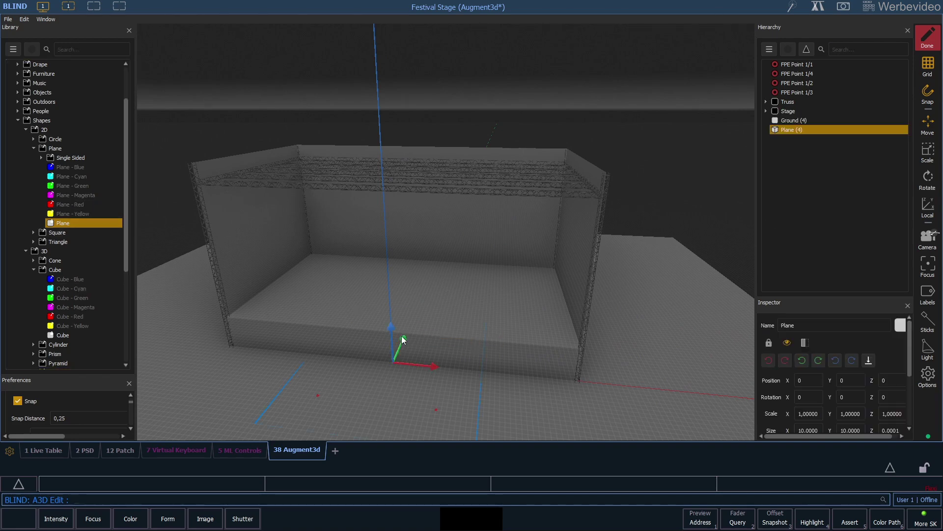
mouse_move(401, 338)
mouse_down()
mouse_move(387, 268)
mouse_move(516, 244)
mouse_move(590, 243)
mouse_up()
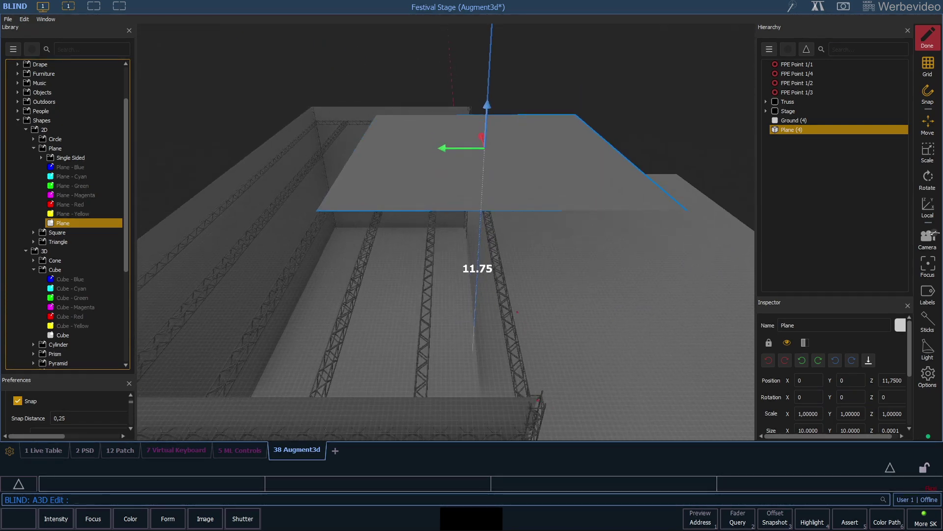
drag(457, 148, 356, 148)
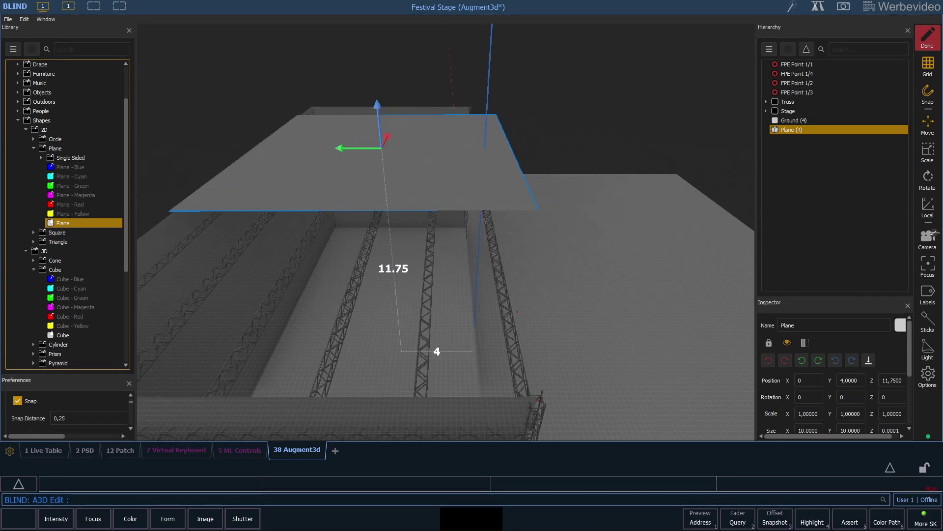
drag(378, 111, 379, 124)
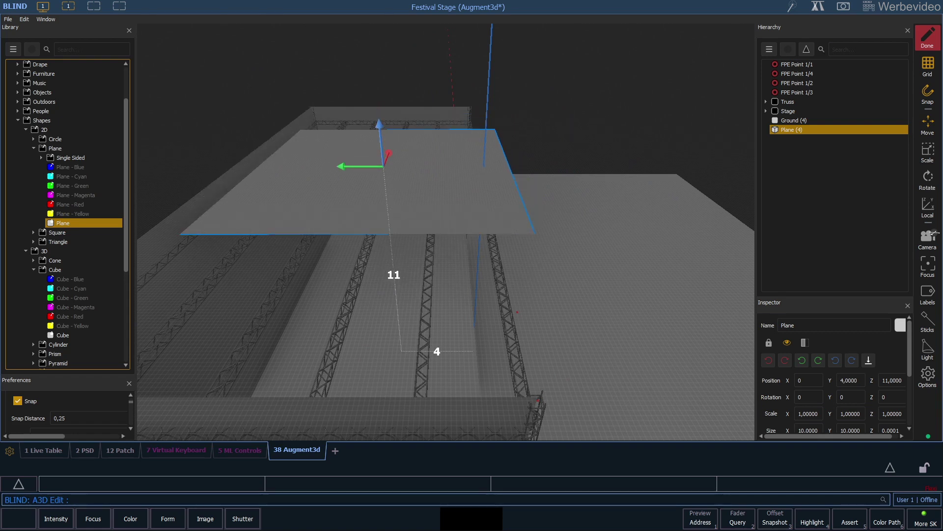
drag(354, 166, 329, 166)
right_drag(443, 295, 561, 288)
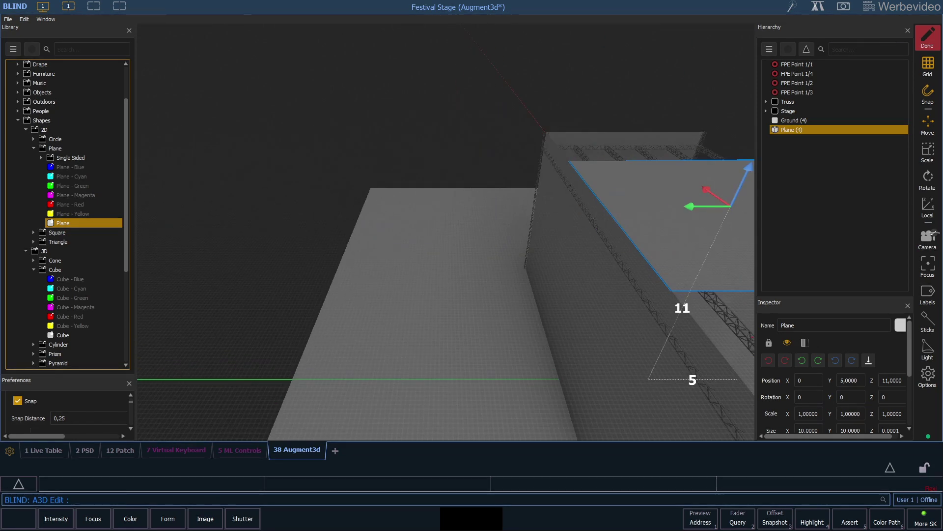
right_drag(443, 295, 619, 262)
scroll(832, 369, down, 2)
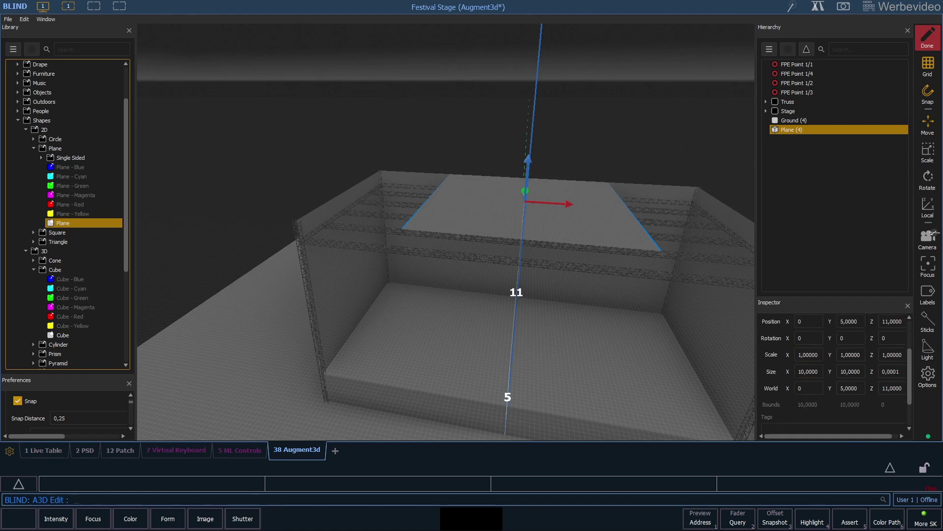
click(797, 371)
text(20)
key(Return)
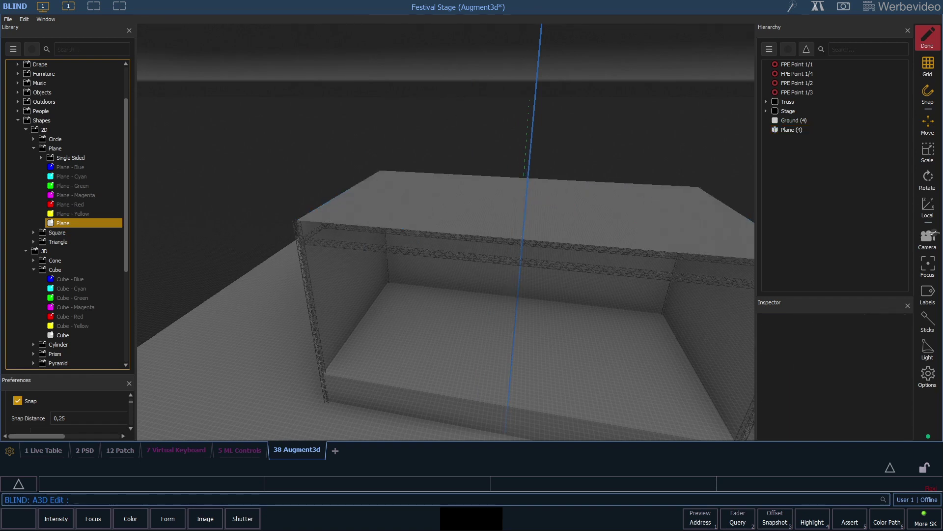
scroll(445, 232, down, 5)
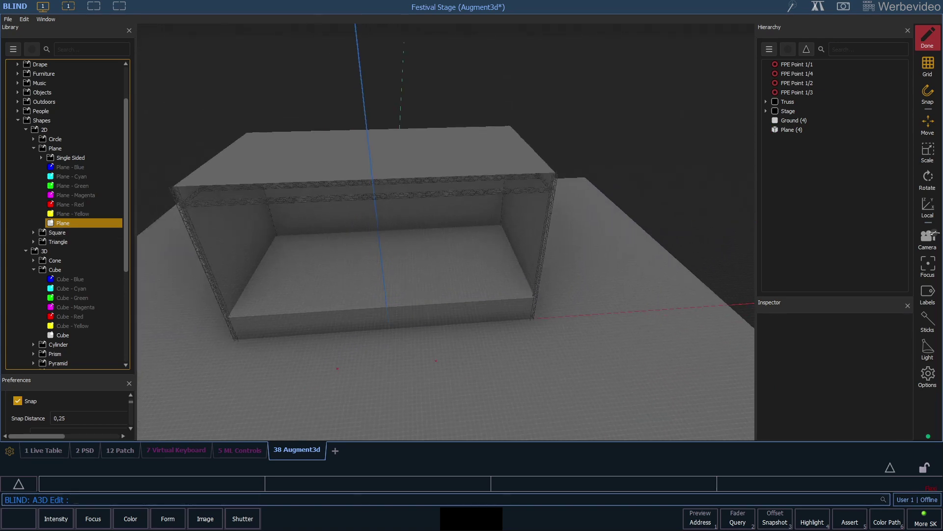
Add a plane rotated X -90 at Z 10.5, sized 20 wide by 1 tall.
drag(63, 222, 308, 290)
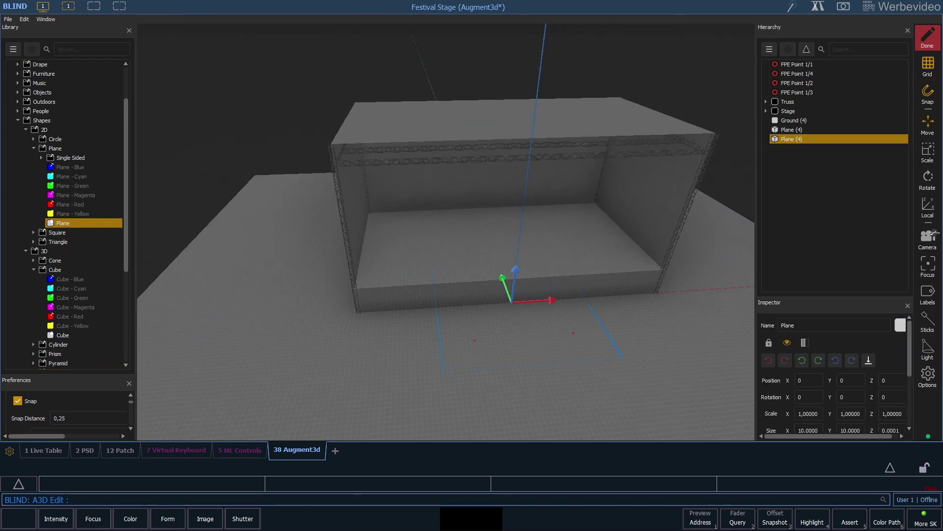
scroll(445, 232, up, 3)
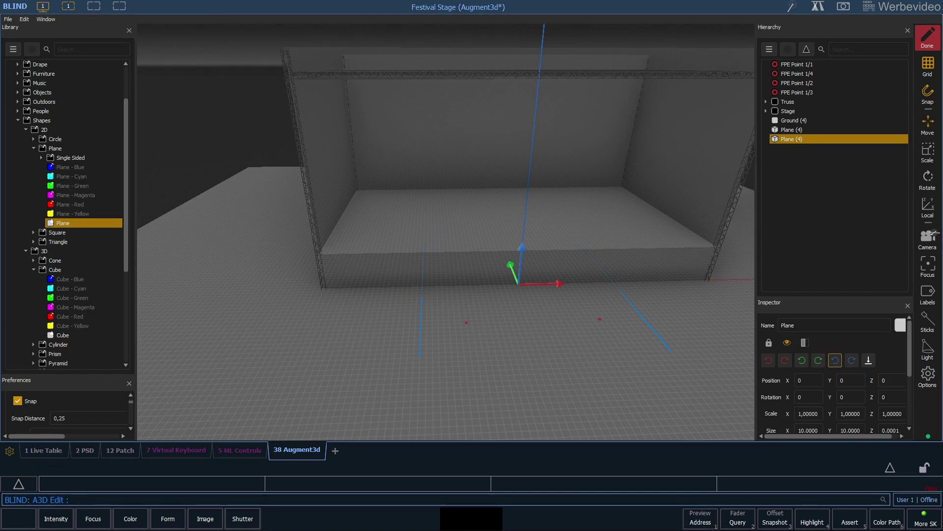
click(801, 360)
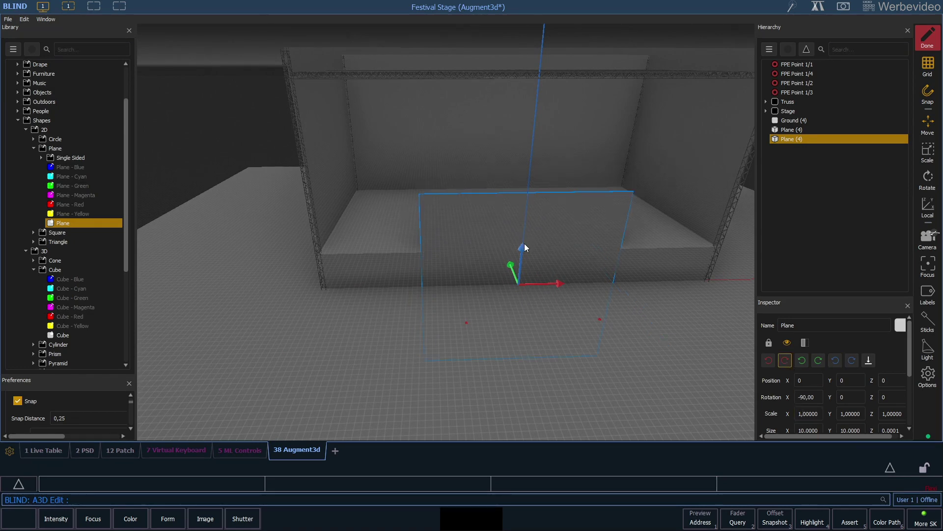
mouse_move(524, 247)
mouse_down()
mouse_move(541, 70)
mouse_move(513, 140)
mouse_up()
scroll(531, 110, down, 2)
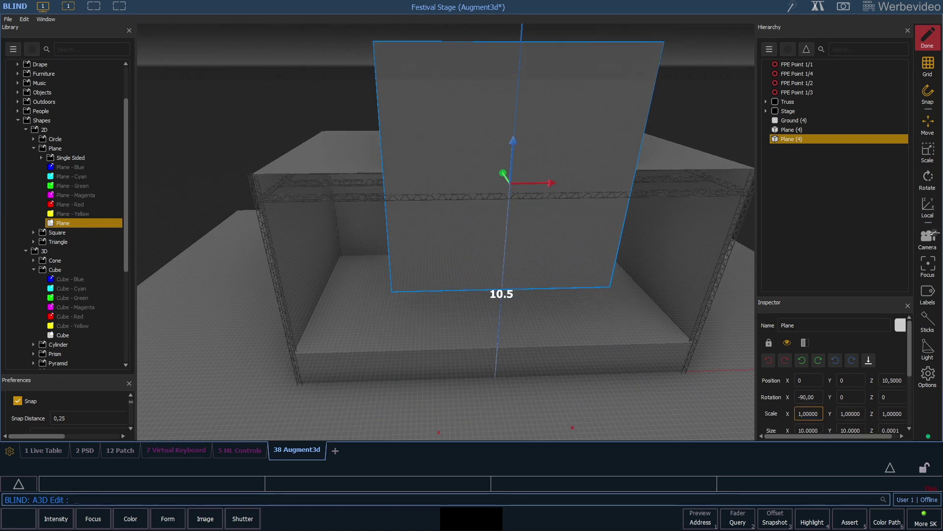
key(Down)
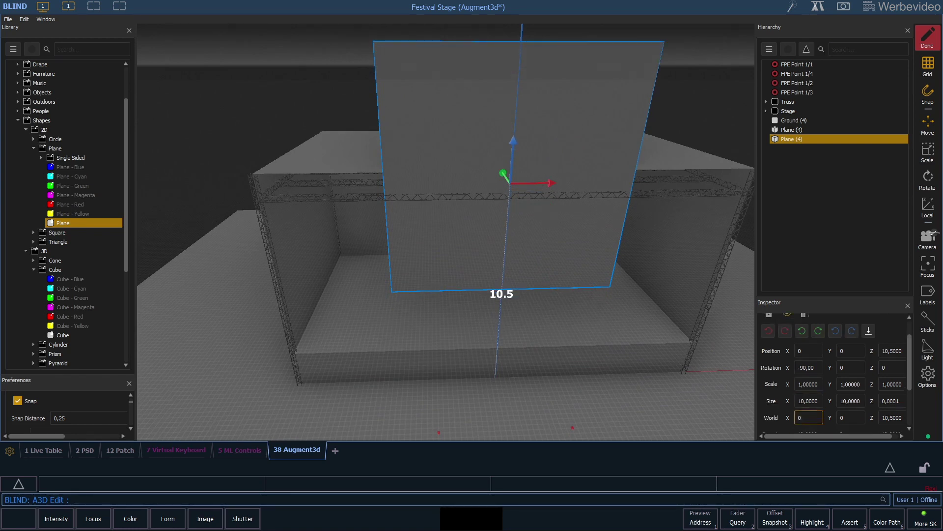
text(20)
key(Return)
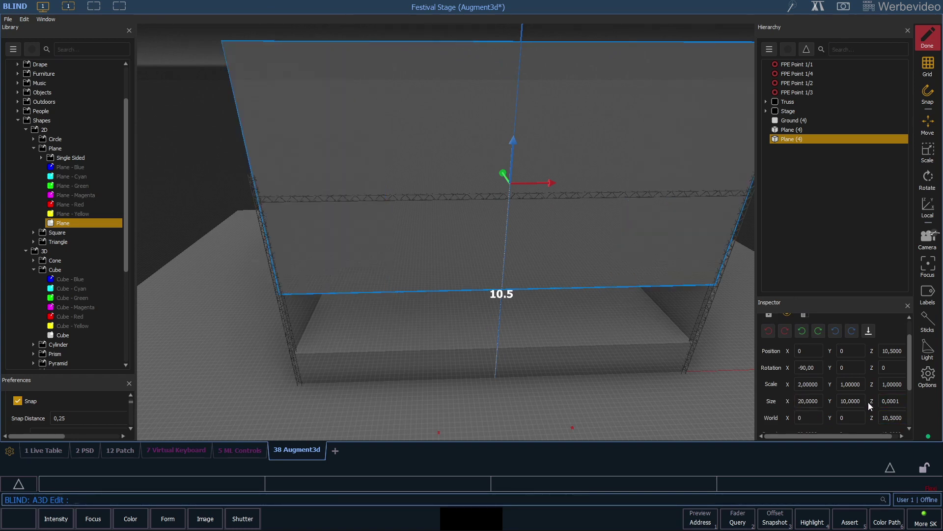
double_click(855, 402)
text(1)
key(Return)
click(801, 388)
click(345, 206)
mouse_move(345, 207)
mouse_down()
mouse_move(457, 206)
mouse_move(331, 222)
mouse_up()
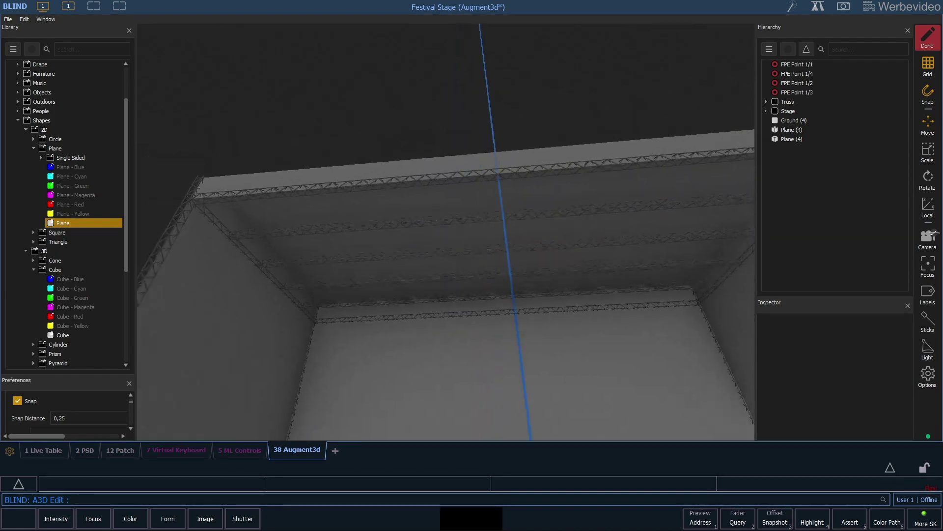
drag(331, 222, 442, 221)
scroll(446, 231, down, 3)
scroll(446, 230, down, 3)
scroll(445, 231, down, 2)
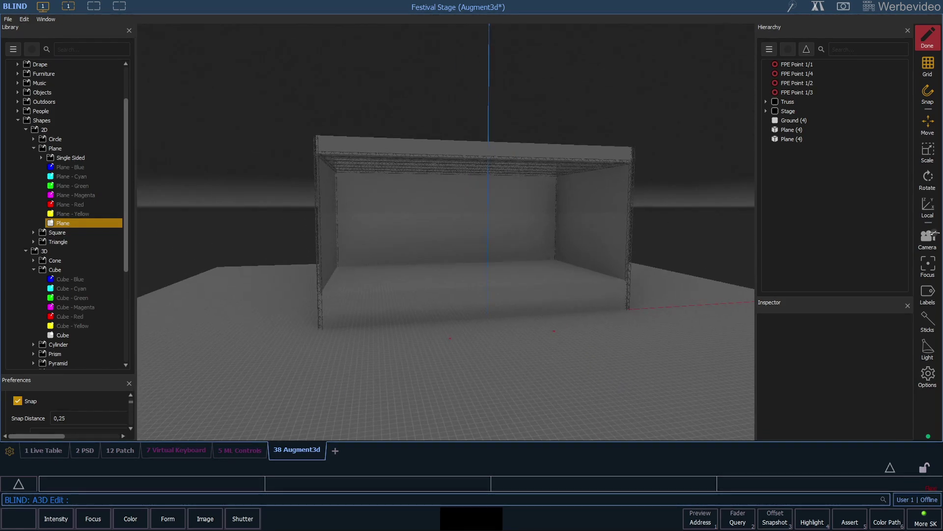
scroll(447, 231, down, 2)
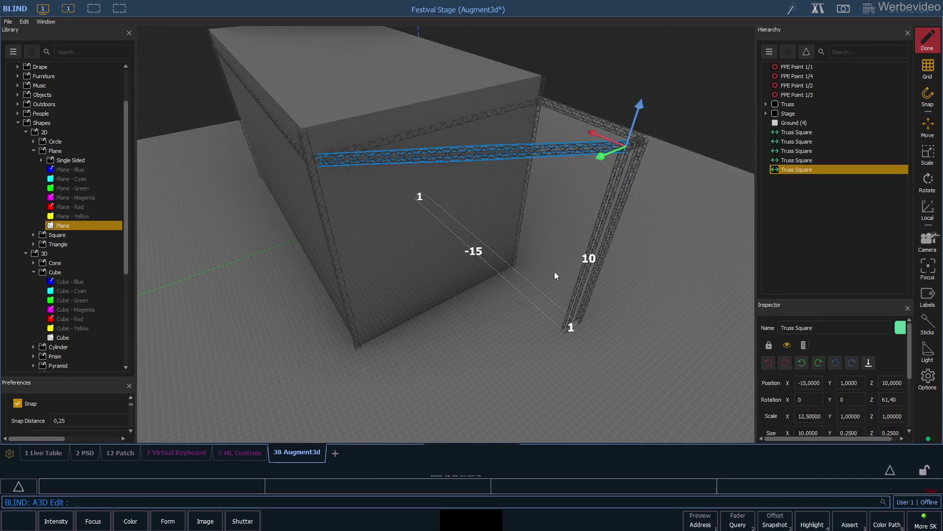
drag(555, 275, 516, 265)
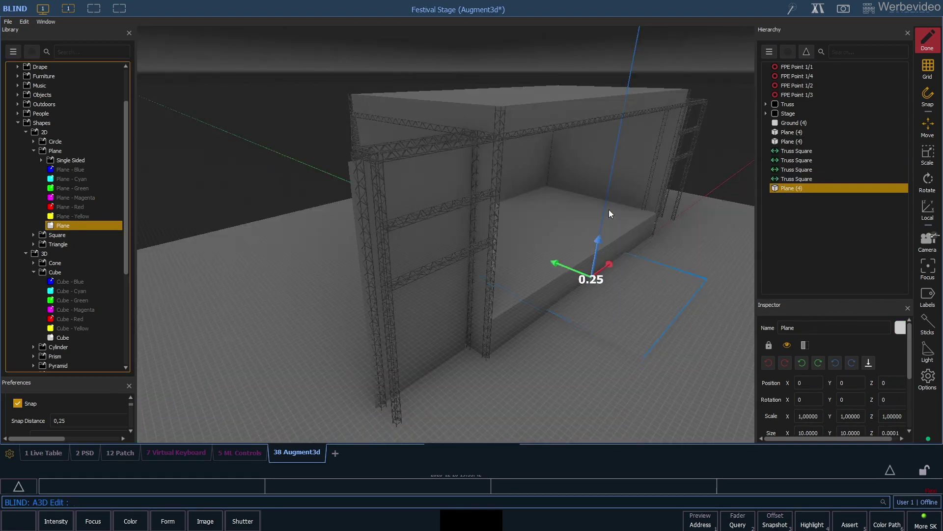
drag(609, 210, 624, 81)
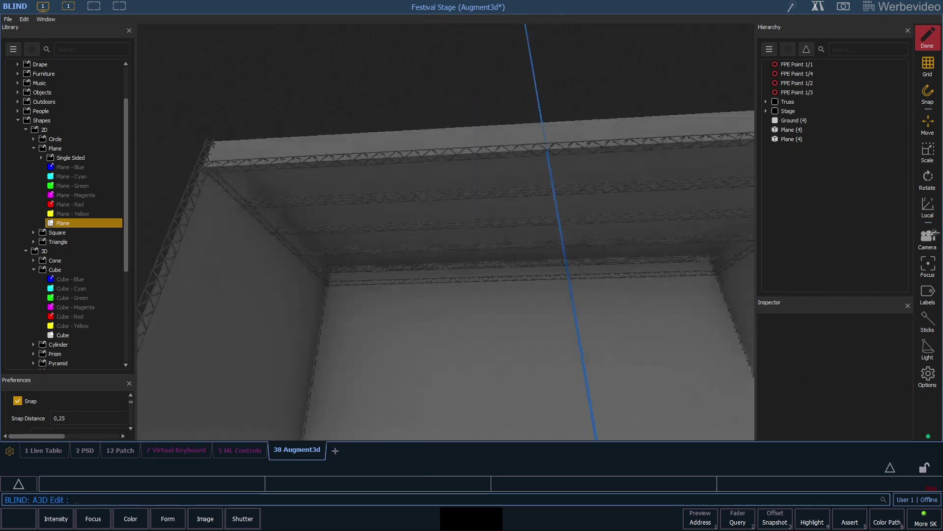